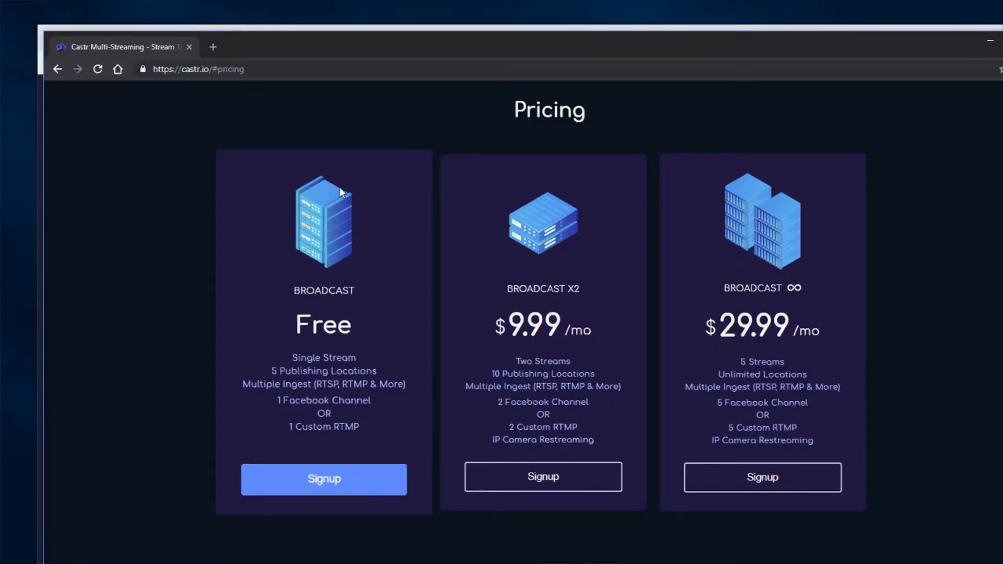
# Step: Highlight the castr.io address and the Free plan's 'Single Stream' limit
pyautogui.moveTo(182, 70); pyautogui.dragTo(211, 70)
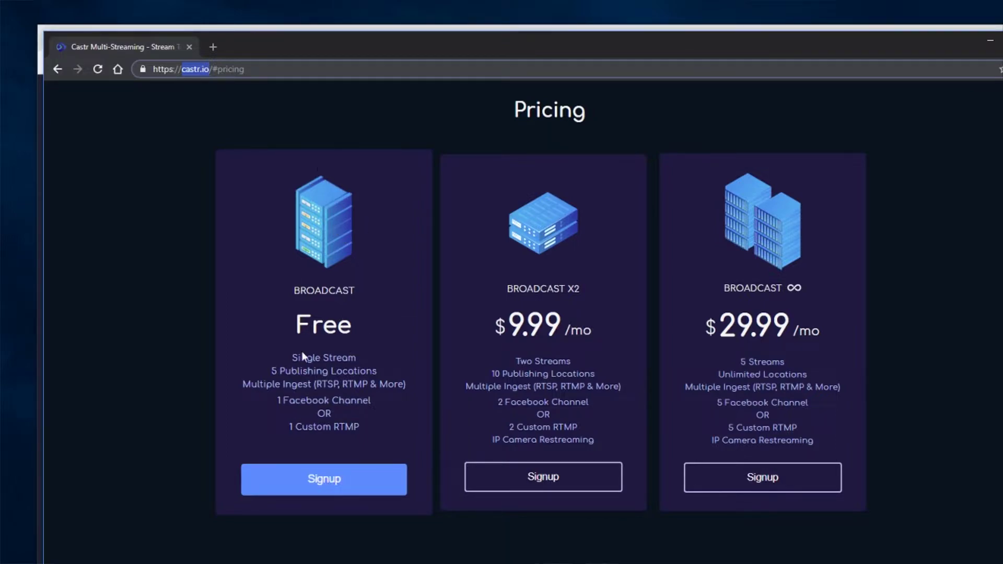
pyautogui.moveTo(291, 358); pyautogui.dragTo(356, 358)
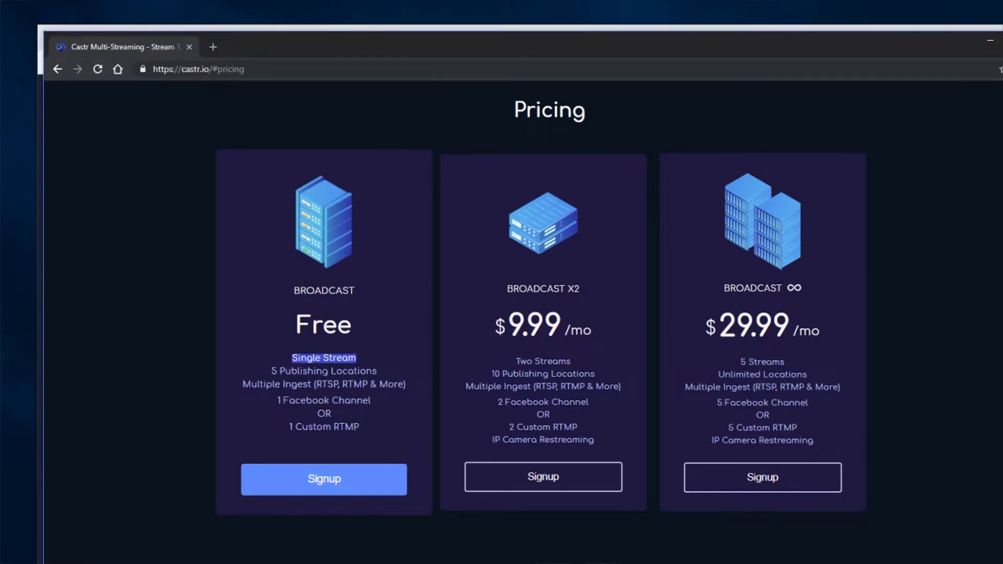
pyautogui.click(359, 358)
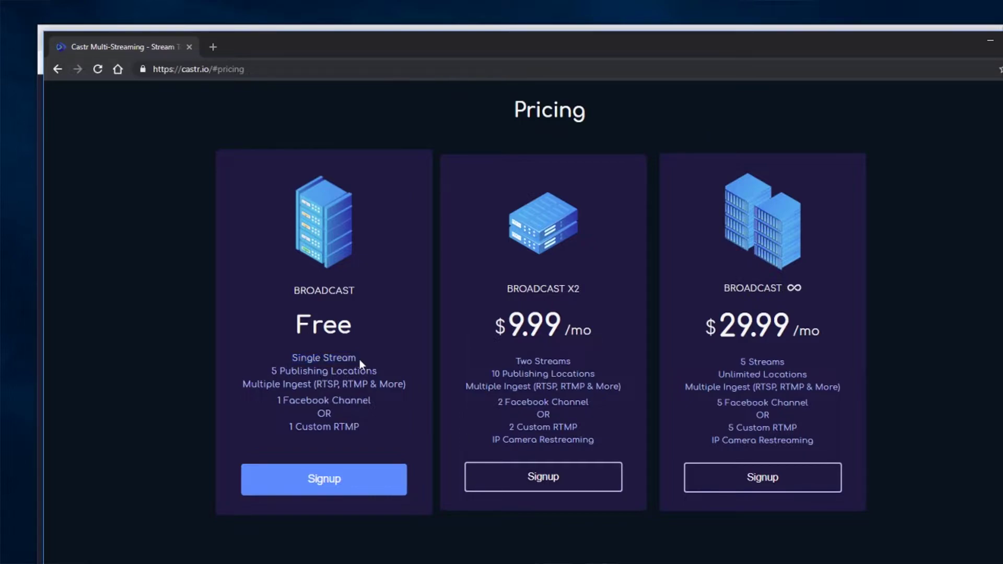
pyautogui.moveTo(359, 356); pyautogui.dragTo(378, 371)
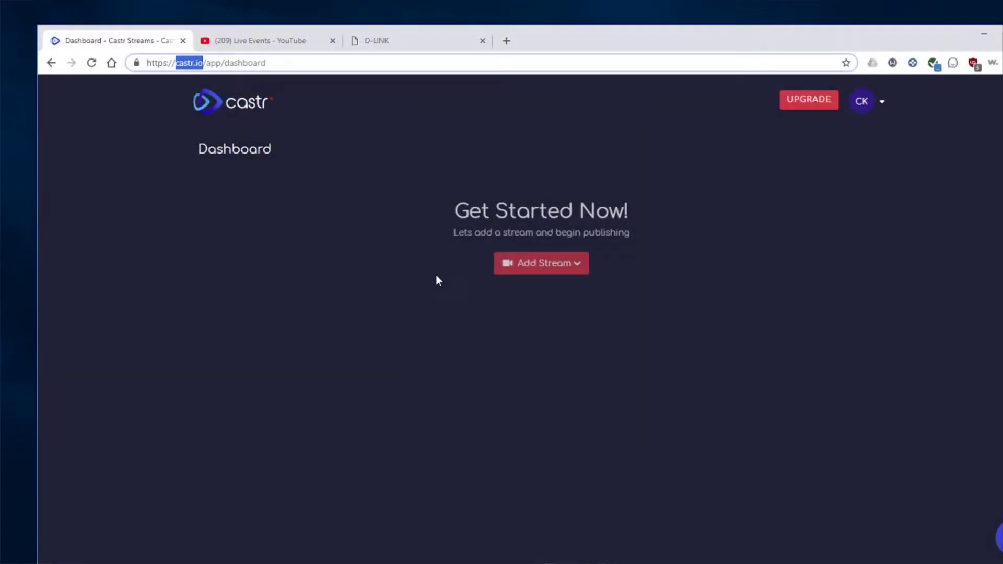
# Step: Add a New Restream named 'Test Stream' in the New York US hosting region and save it
pyautogui.click(576, 268)
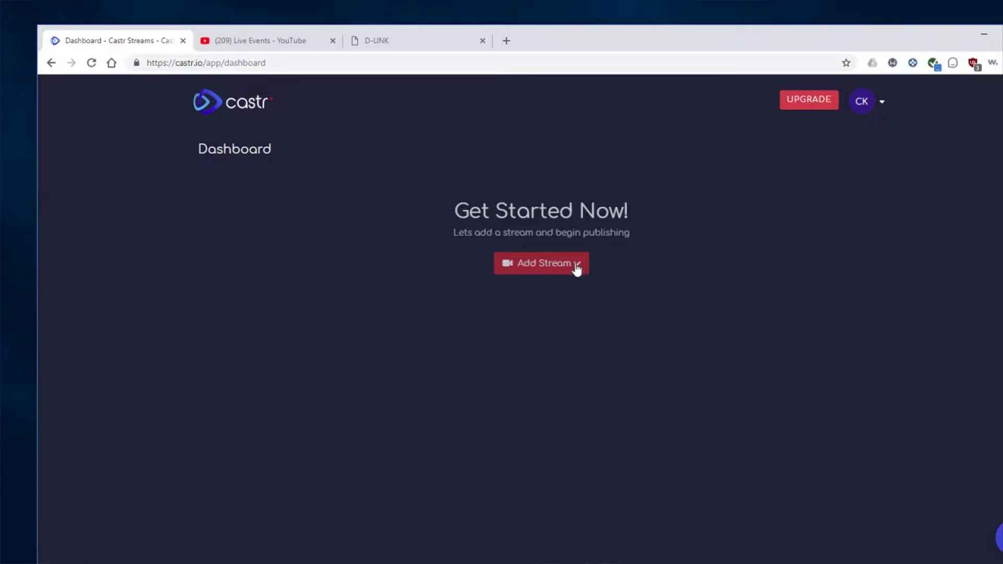
pyautogui.click(576, 268)
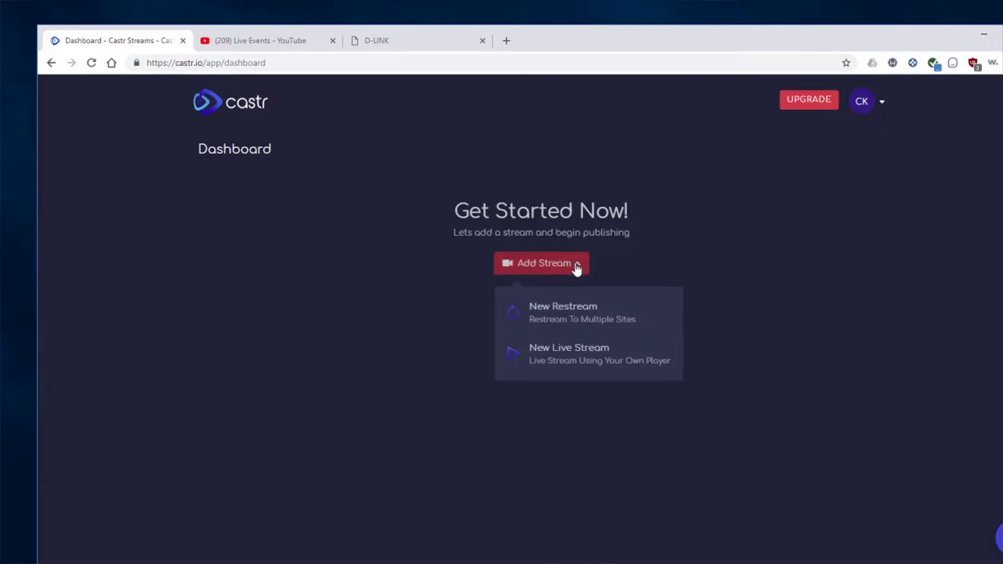
pyautogui.click(556, 315)
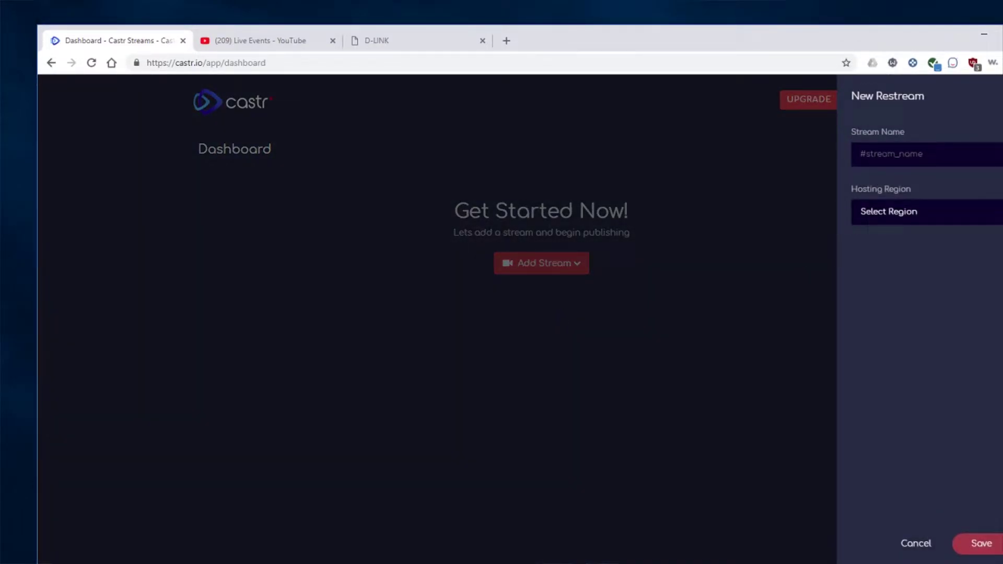
pyautogui.click(897, 153)
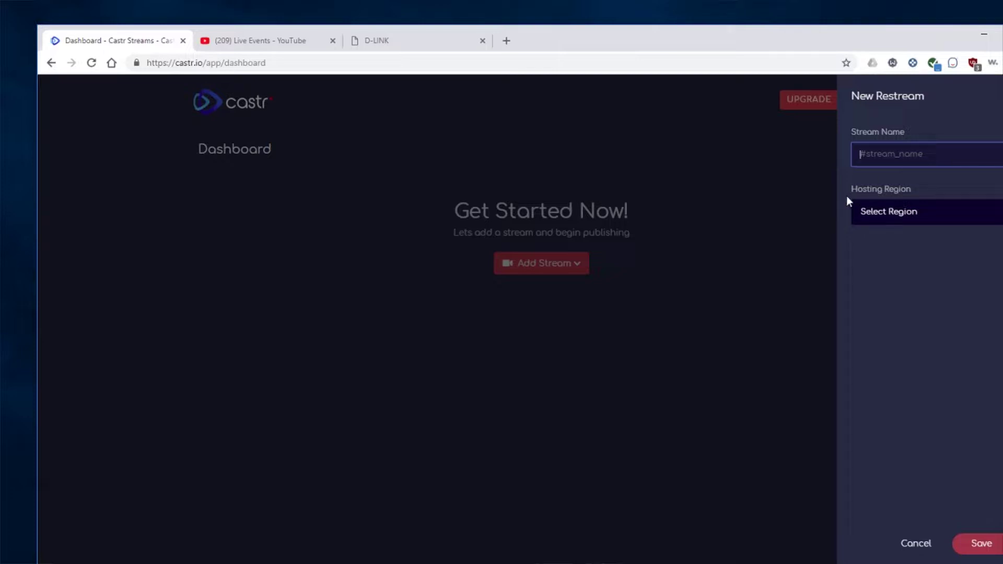
pyautogui.write('Test Stream')
pyautogui.click(903, 218)
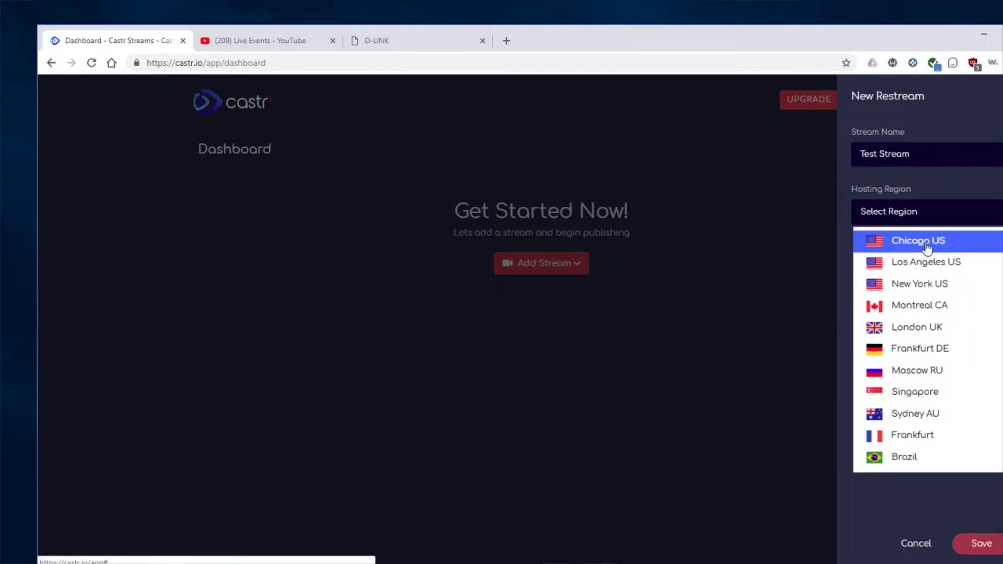
pyautogui.click(916, 288)
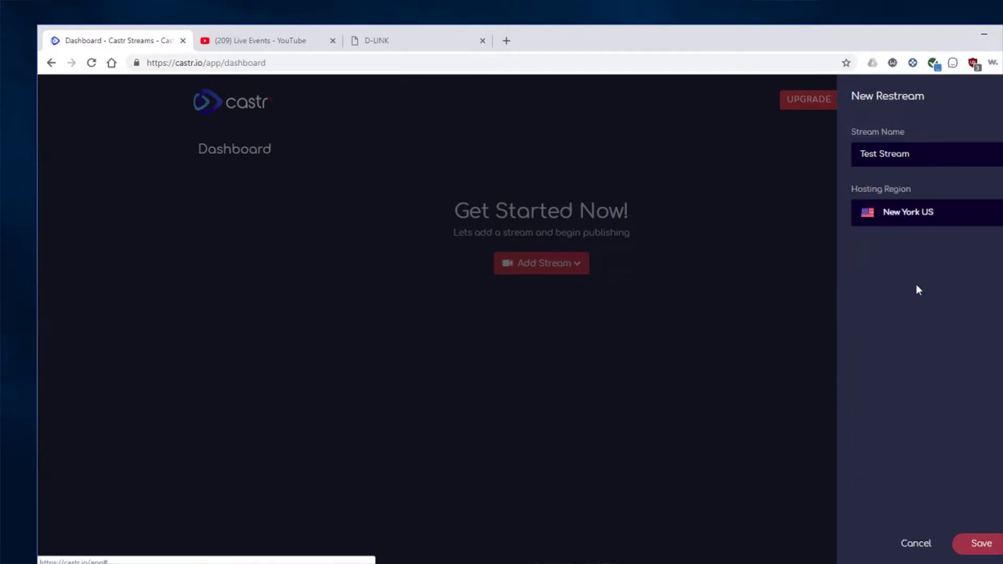
pyautogui.click(980, 543)
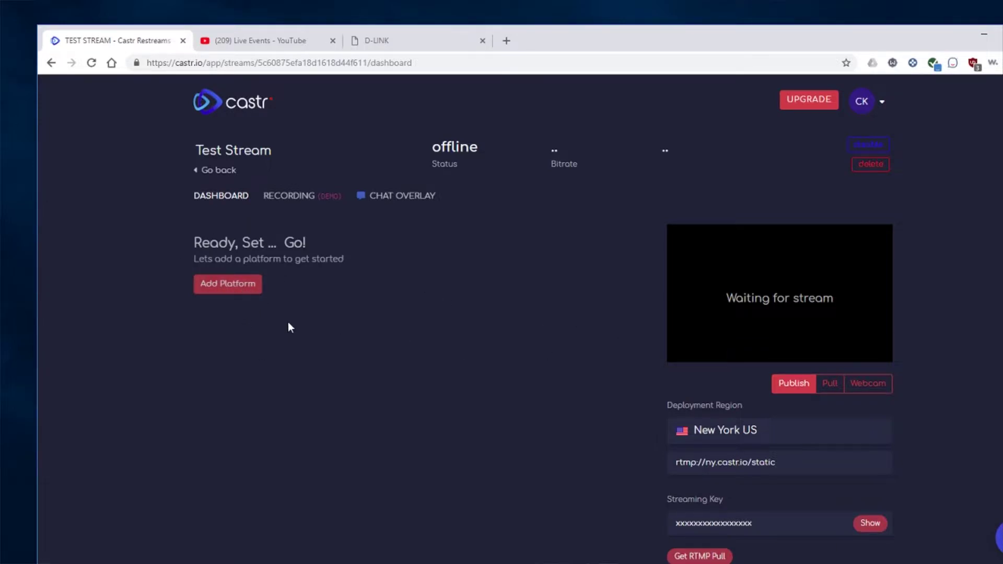
# Step: Choose the Youtube tile from Test Stream's Add Platform list
pyautogui.click(227, 286)
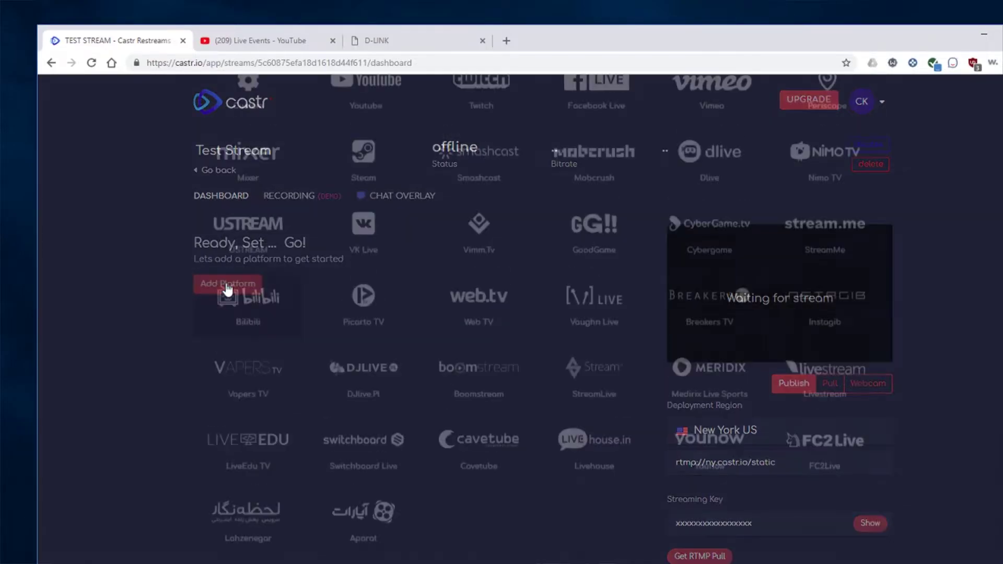
pyautogui.scroll(-3, 593, 231)
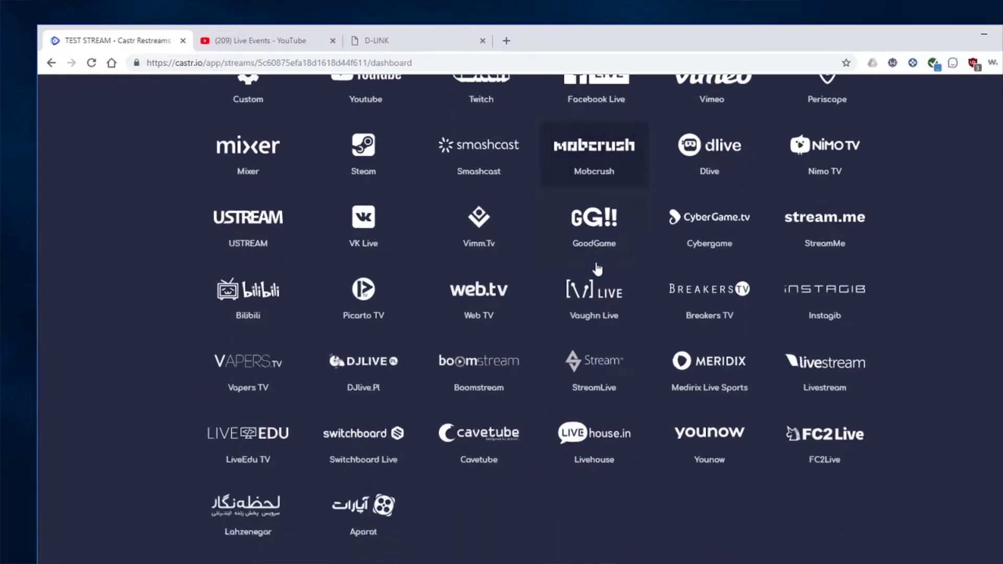
pyautogui.scroll(2, 412, 374)
pyautogui.scroll(1, 412, 373)
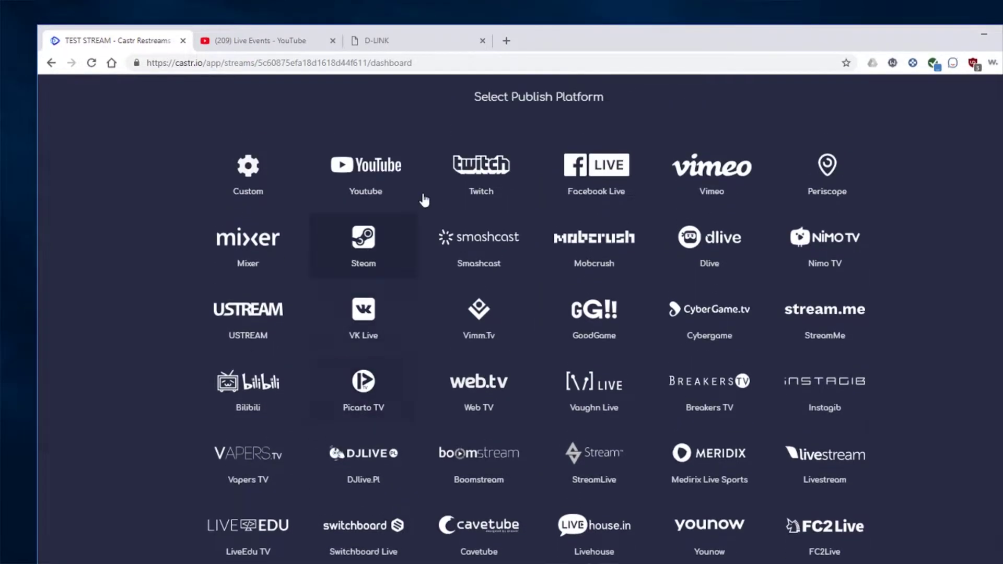
pyautogui.click(375, 175)
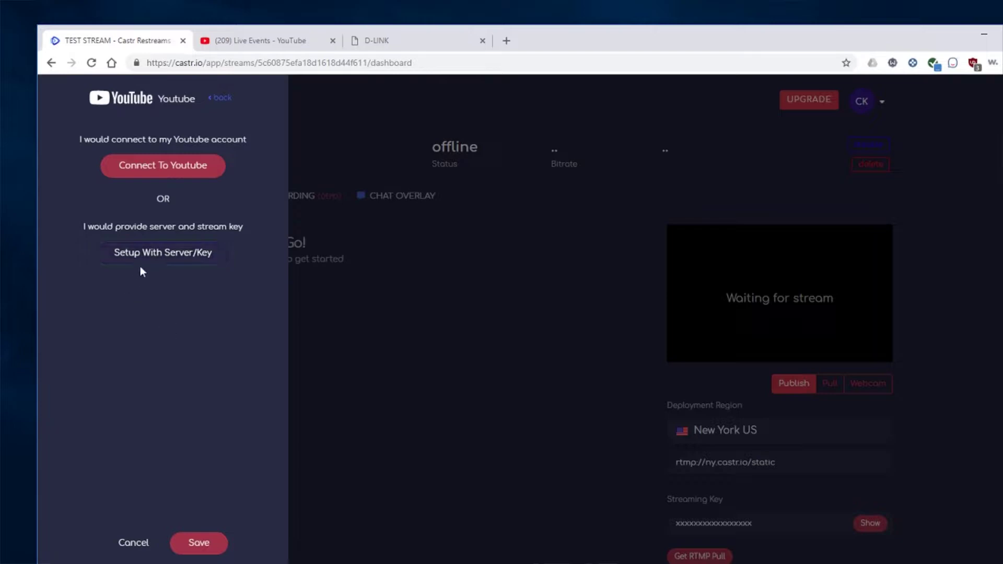
# Step: Pick Setup With Server/Key for YouTube and switch to the YouTube Live Events tab
pyautogui.click(169, 257)
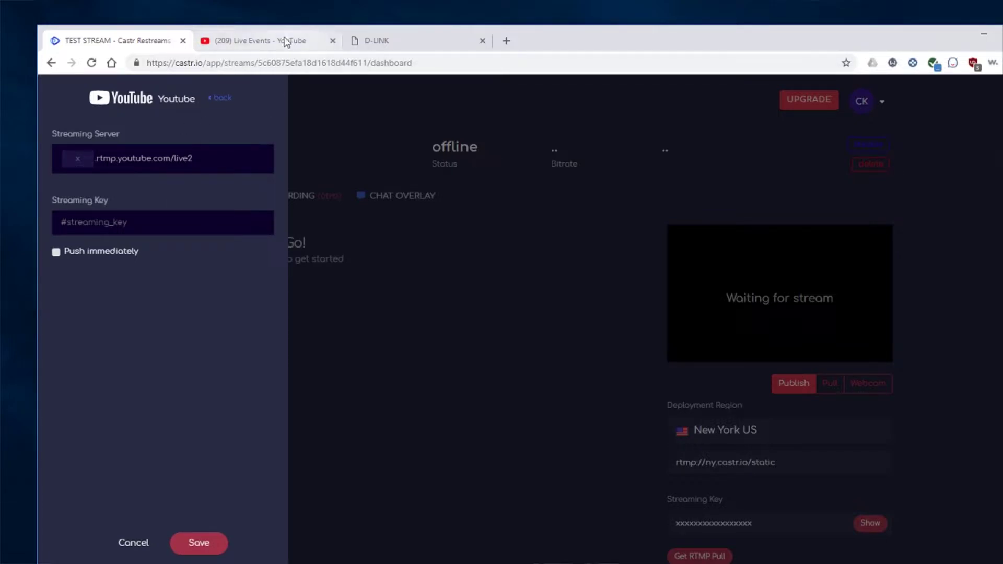
pyautogui.click(248, 46)
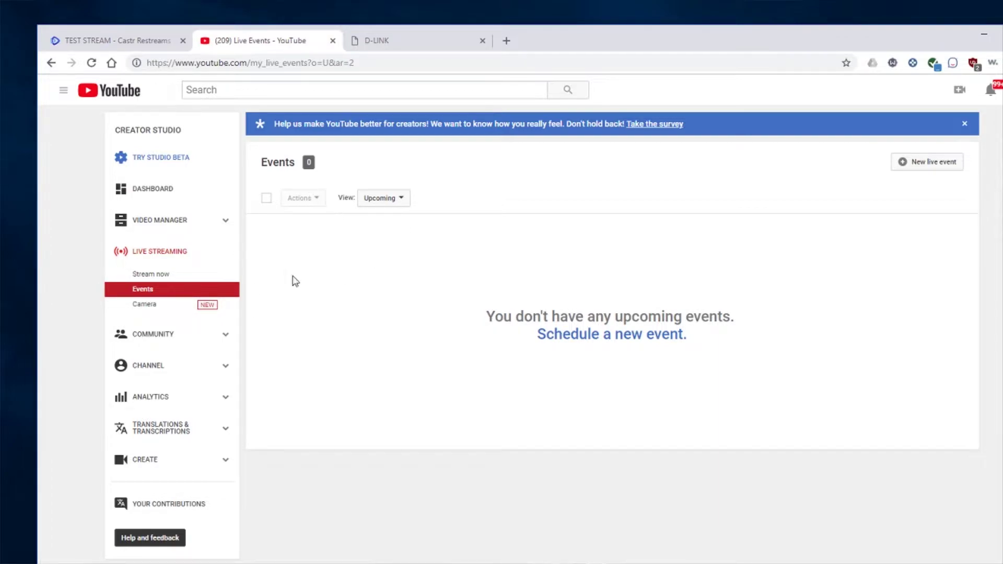
# Step: Create a new YouTube live event titled 'Test Stream'
pyautogui.click(930, 164)
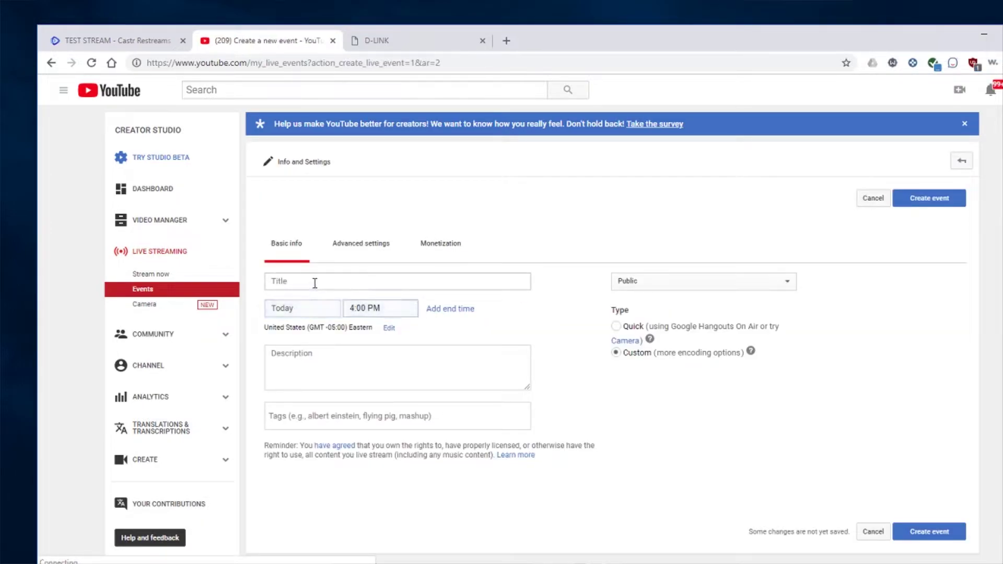
pyautogui.click(315, 283)
pyautogui.write('Test ')
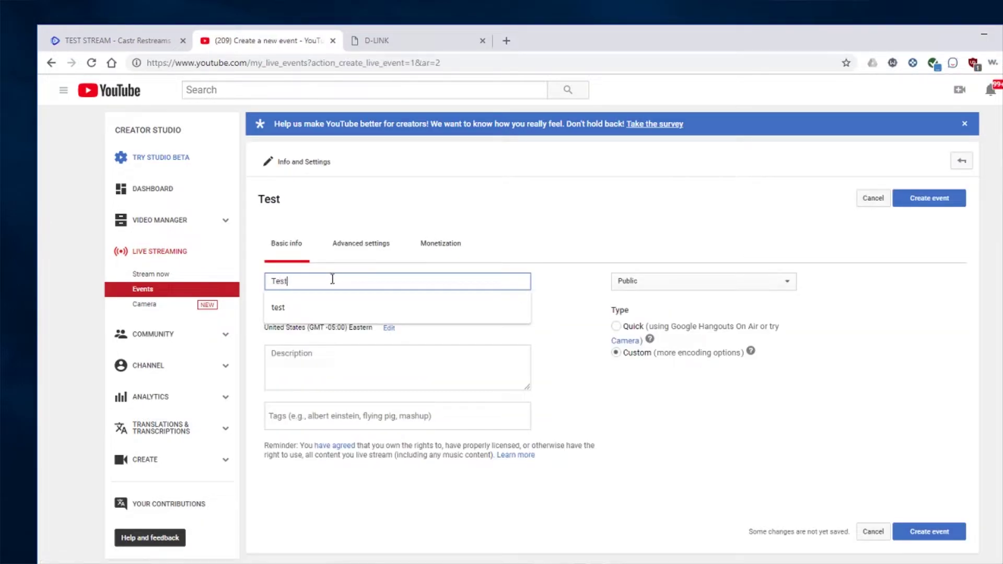
pyautogui.write('Stream')
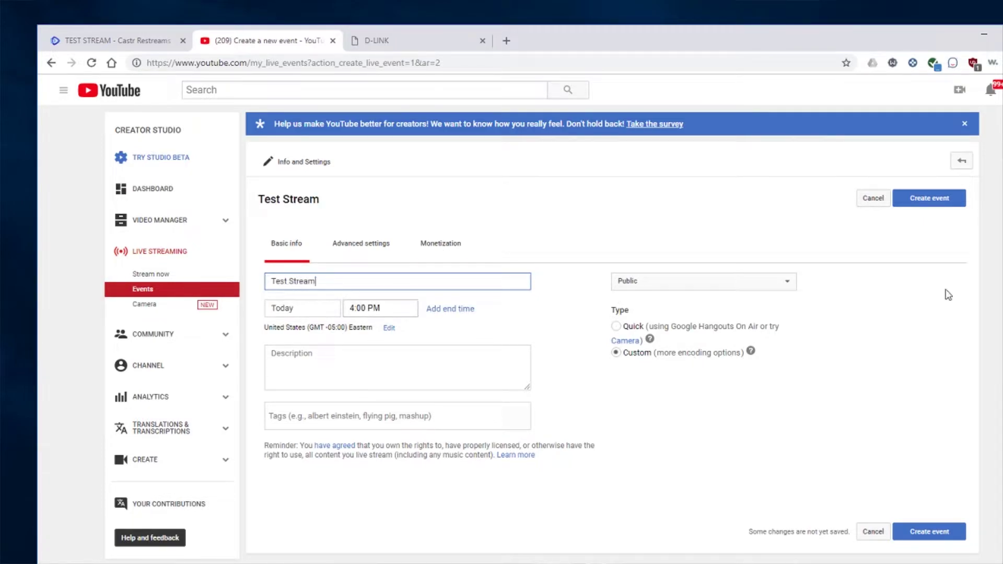
pyautogui.click(927, 201)
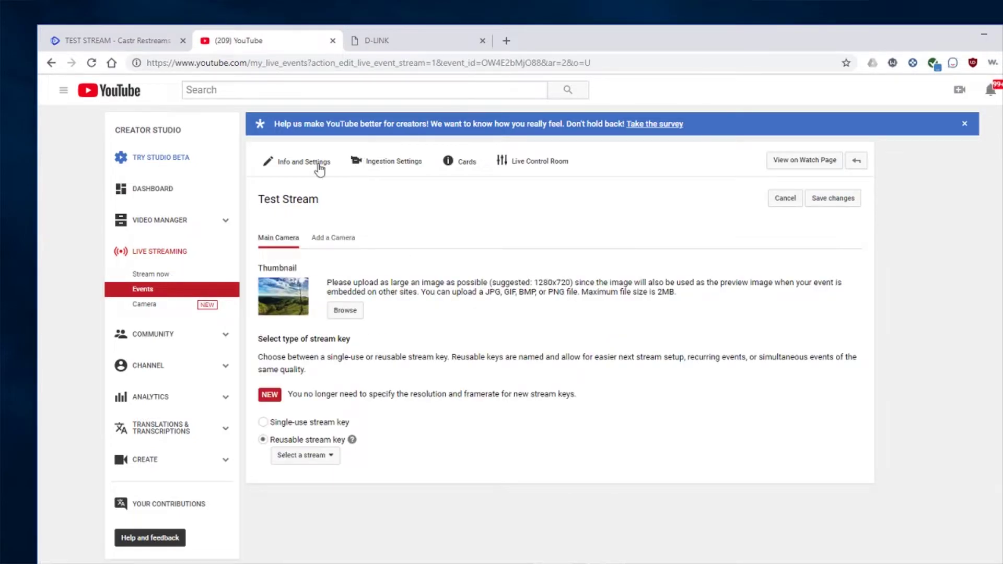
# Step: Set the event's privacy to Unlisted and save the change
pyautogui.click(299, 163)
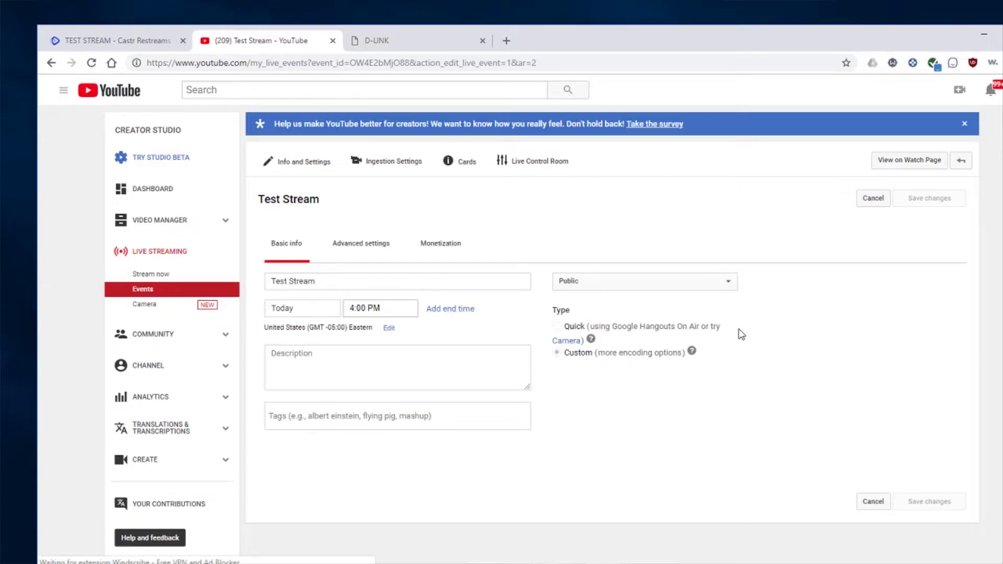
pyautogui.click(585, 282)
pyautogui.click(579, 308)
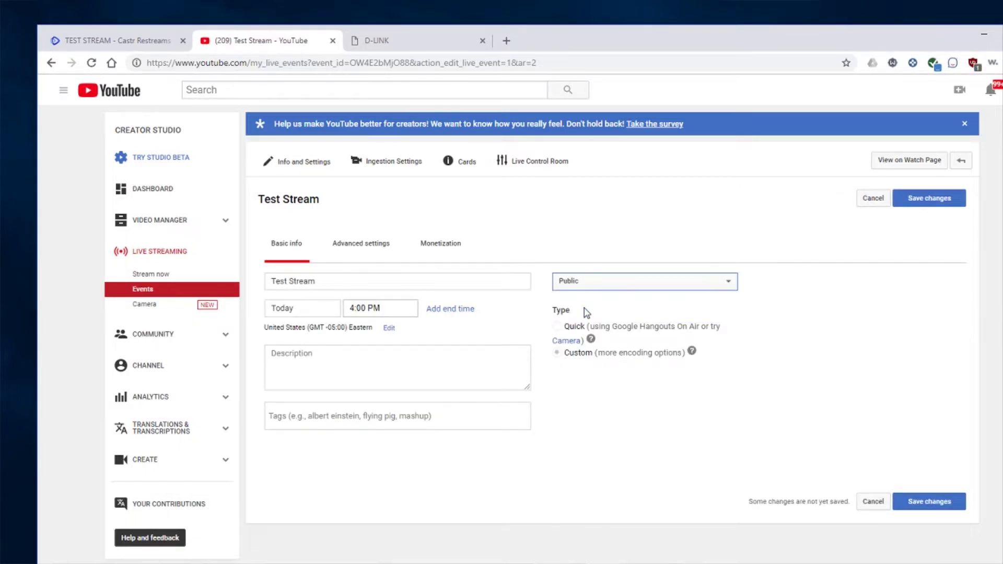
pyautogui.click(927, 206)
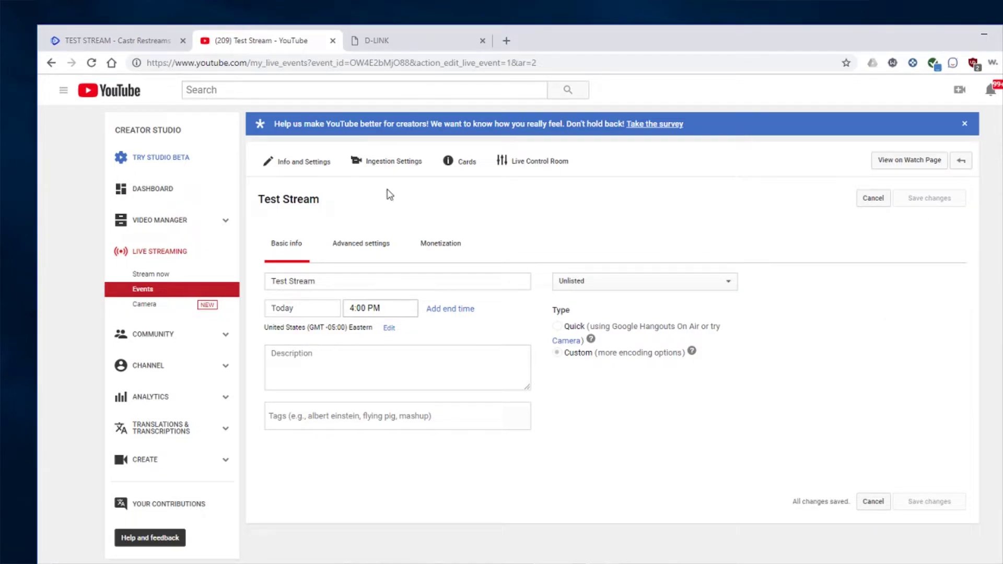
pyautogui.click(363, 246)
# Step: Switch the event's ingestion settings to a single-use stream key
pyautogui.click(389, 163)
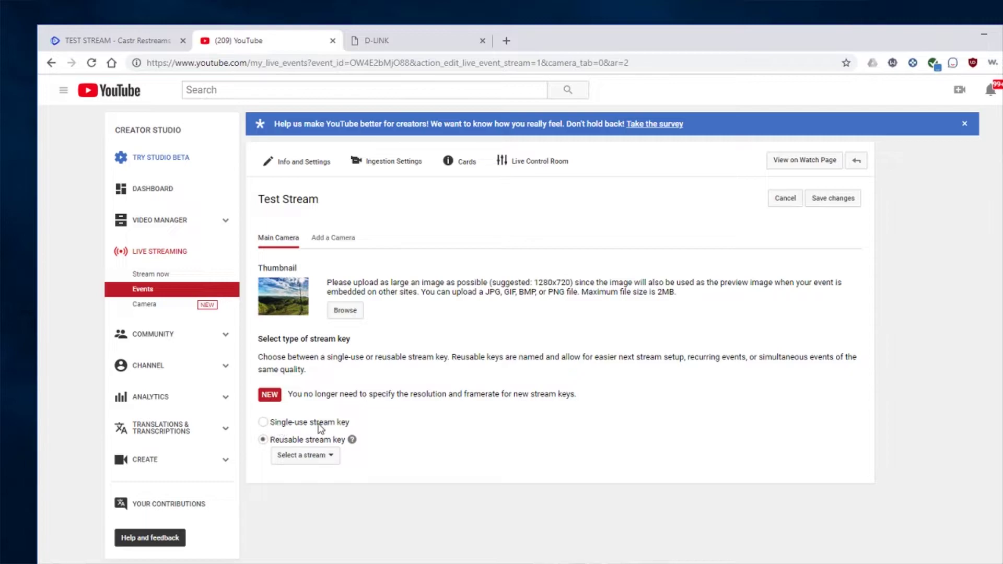
pyautogui.click(263, 422)
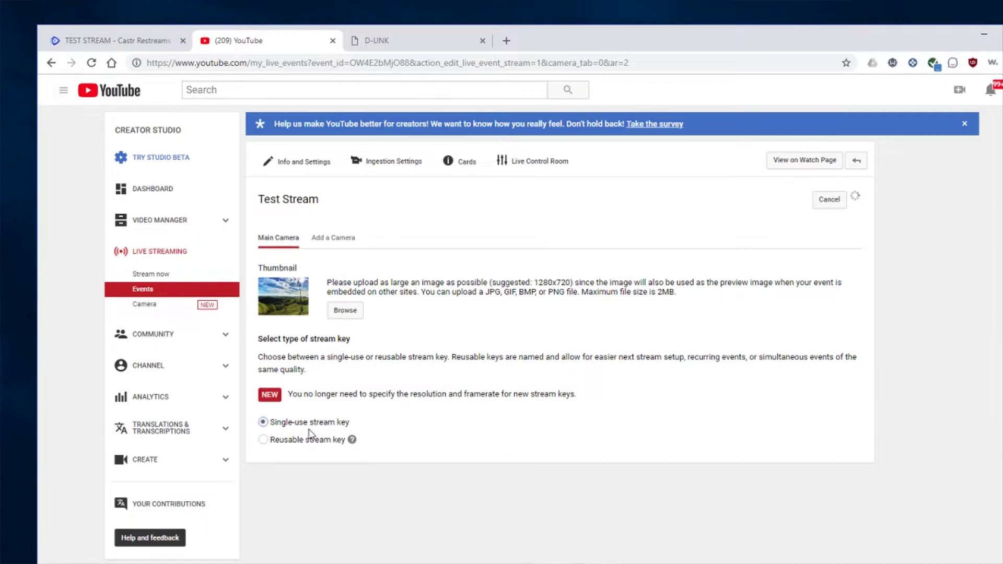
pyautogui.scroll(-3, 452, 422)
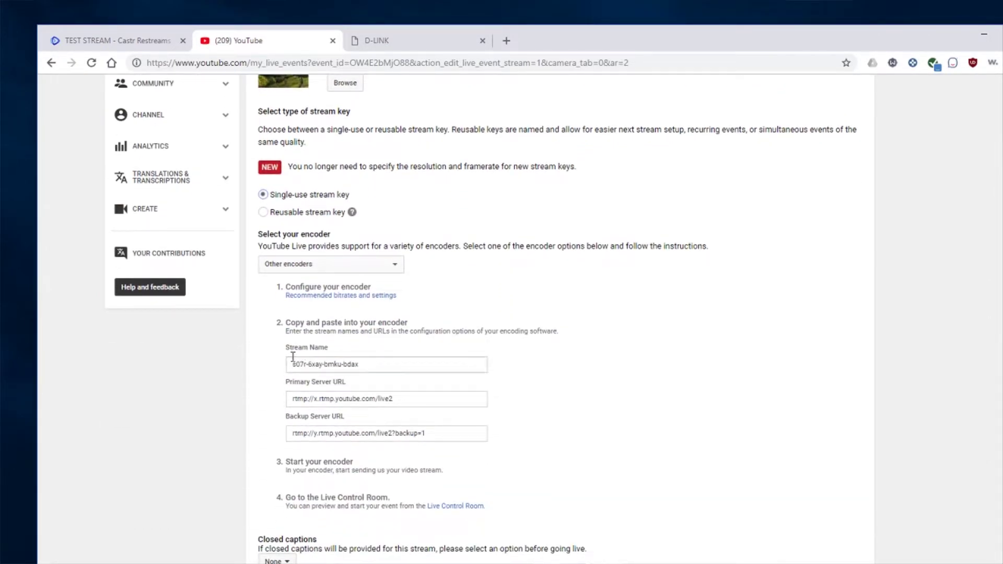
# Step: Select and copy the event's Stream Name key for use in Castr
pyautogui.moveTo(292, 351); pyautogui.dragTo(336, 354)
pyautogui.click(350, 365)
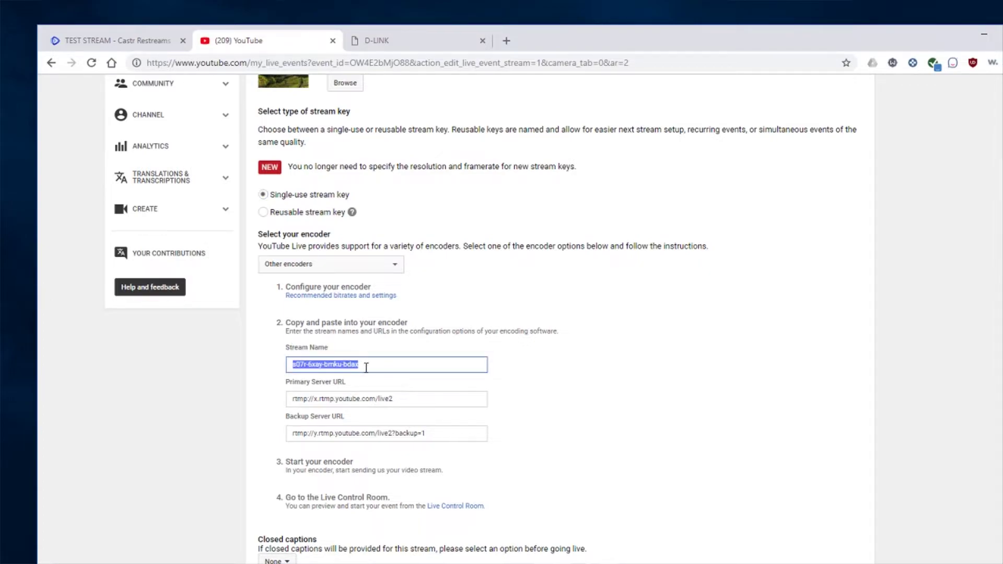
pyautogui.click(371, 367)
pyautogui.click(327, 363)
pyautogui.hotkey('ctrl', 'c')
pyautogui.scroll(-1, 397, 358)
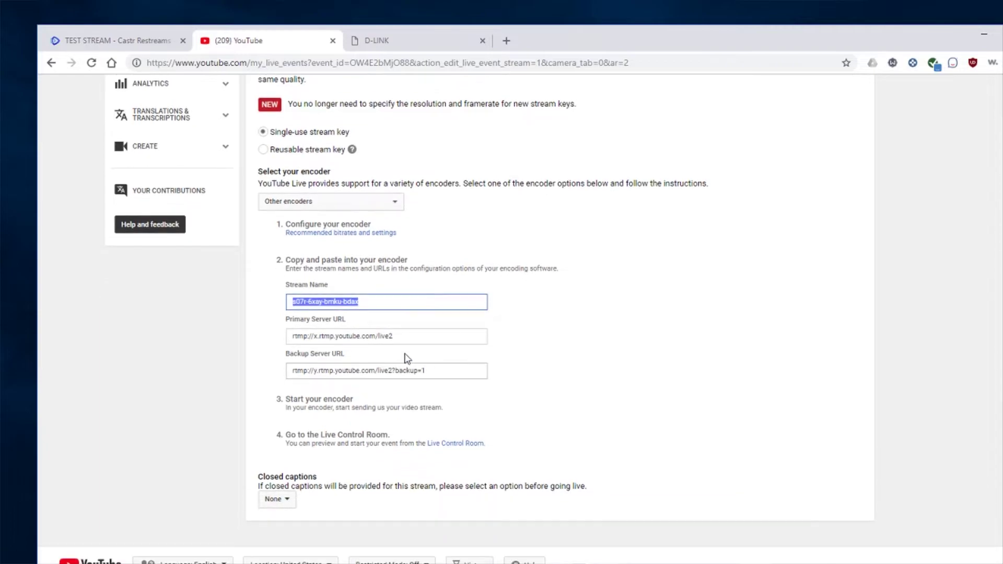
pyautogui.scroll(2, 418, 324)
pyautogui.scroll(1, 443, 328)
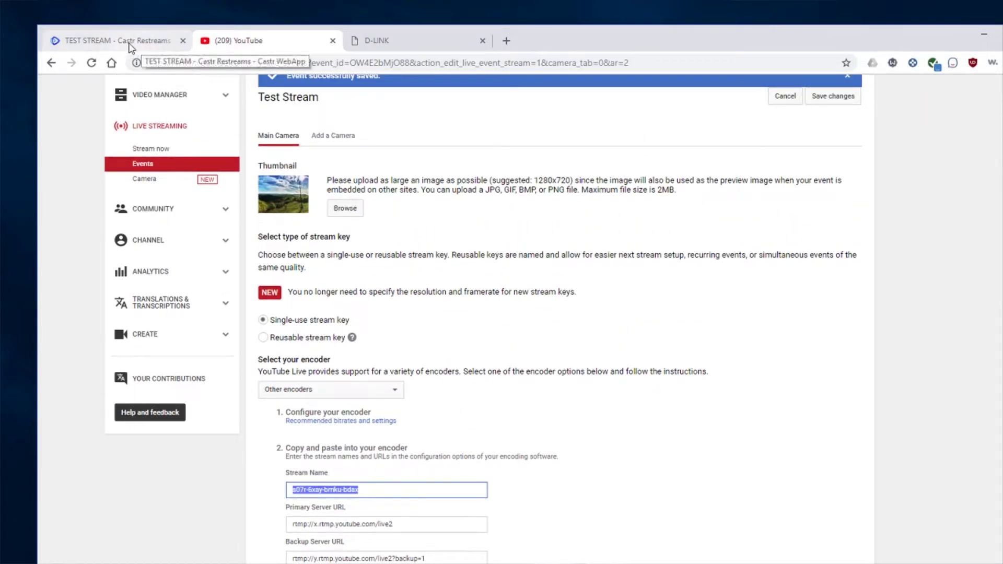
pyautogui.click(135, 46)
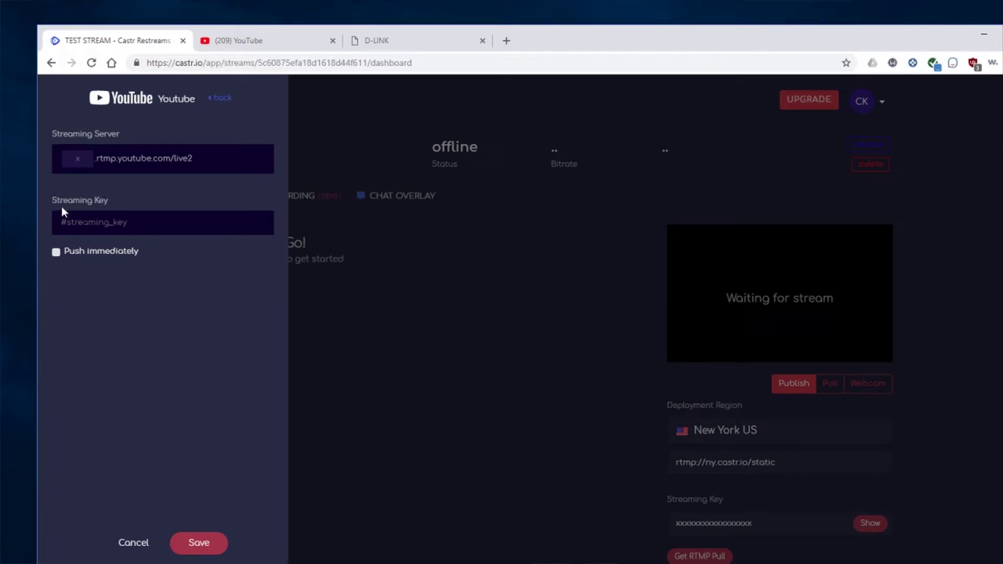
# Step: Paste the copied YouTube stream key into the Streaming Key field and save the platform
pyautogui.click(162, 223)
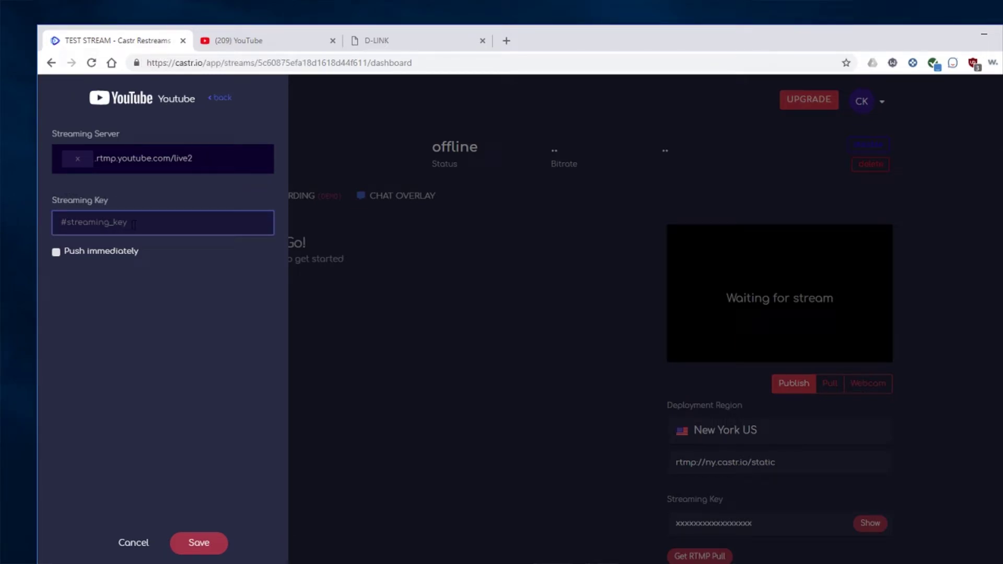
pyautogui.hotkey('ctrl', 'v')
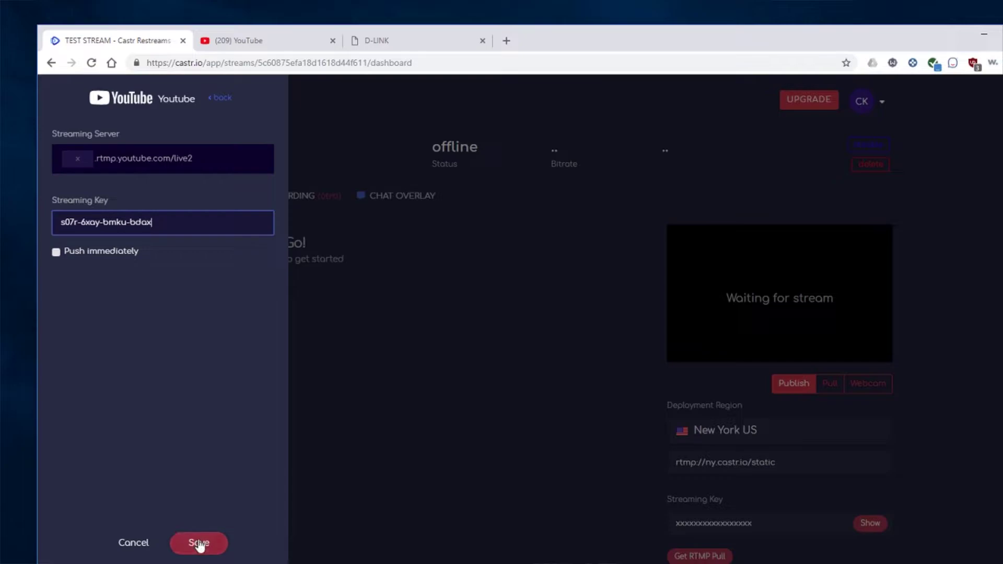
pyautogui.click(197, 543)
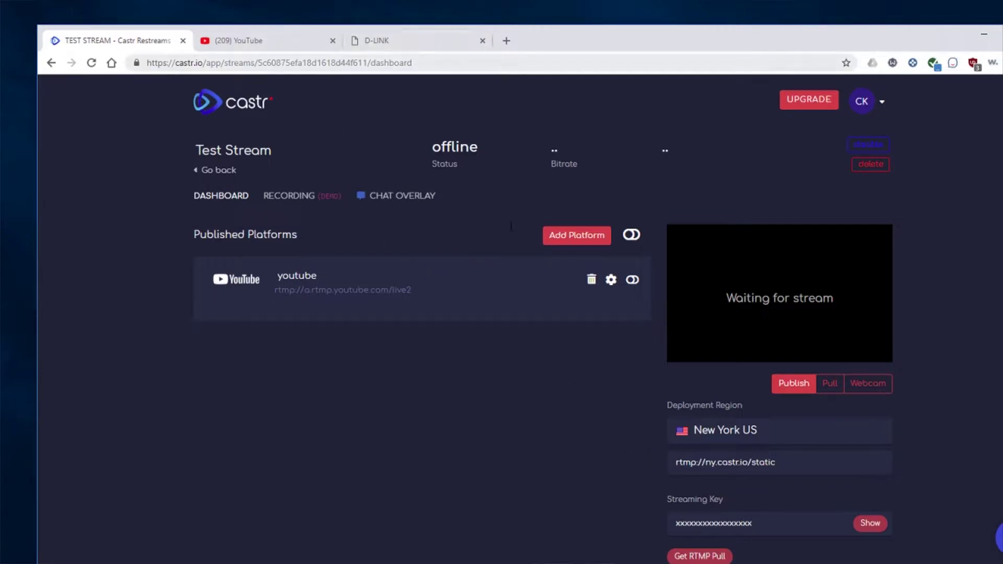
# Step: Switch to the D-Link router's admin login page at 192.168.0.1
pyautogui.moveTo(697, 465)
pyautogui.click(392, 42)
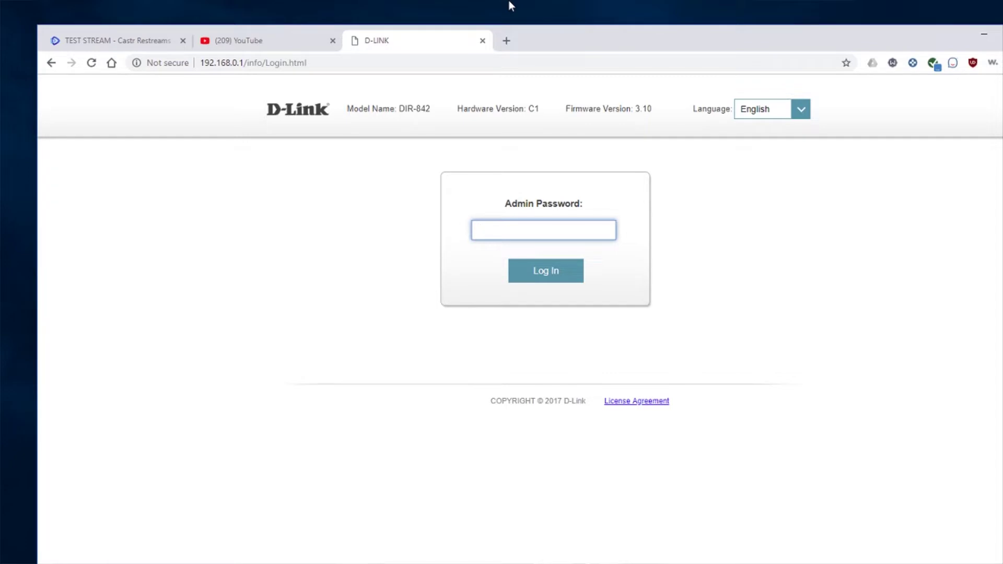
# Step: Sign in to the router with the admin password and open Features > Port Forwarding
pyautogui.write('admi')
pyautogui.press('Return')
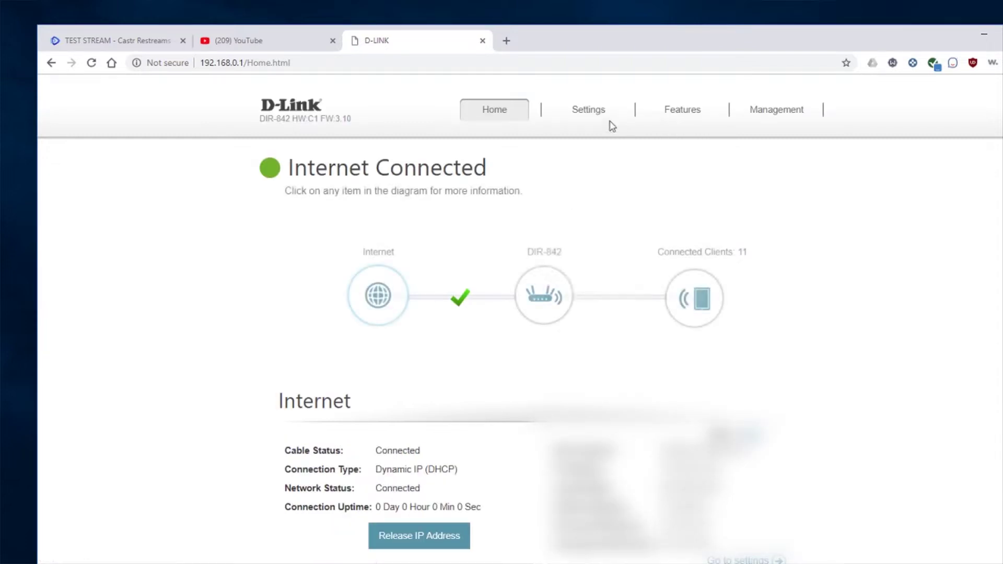
pyautogui.moveTo(597, 114)
pyautogui.moveTo(680, 111)
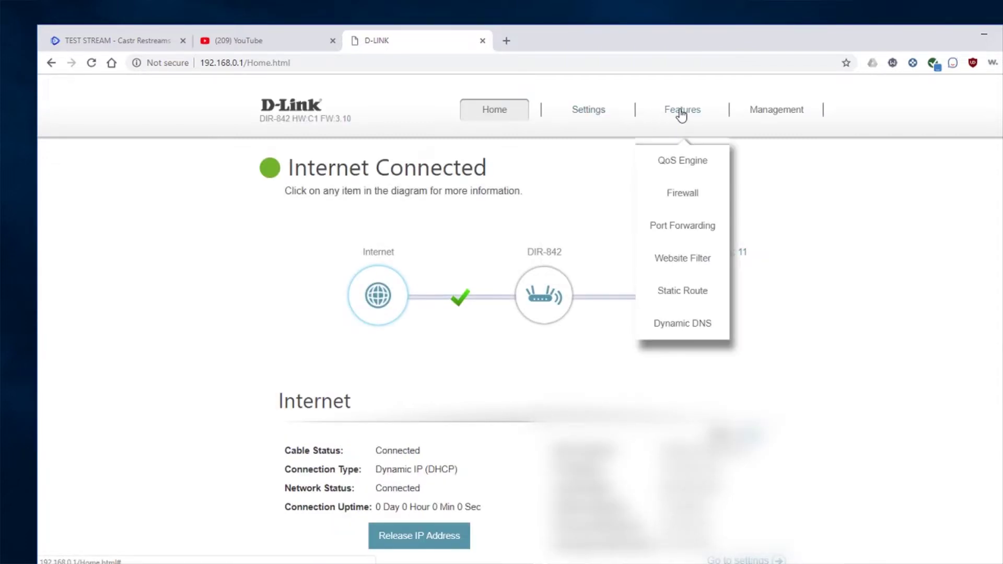
pyautogui.click(679, 229)
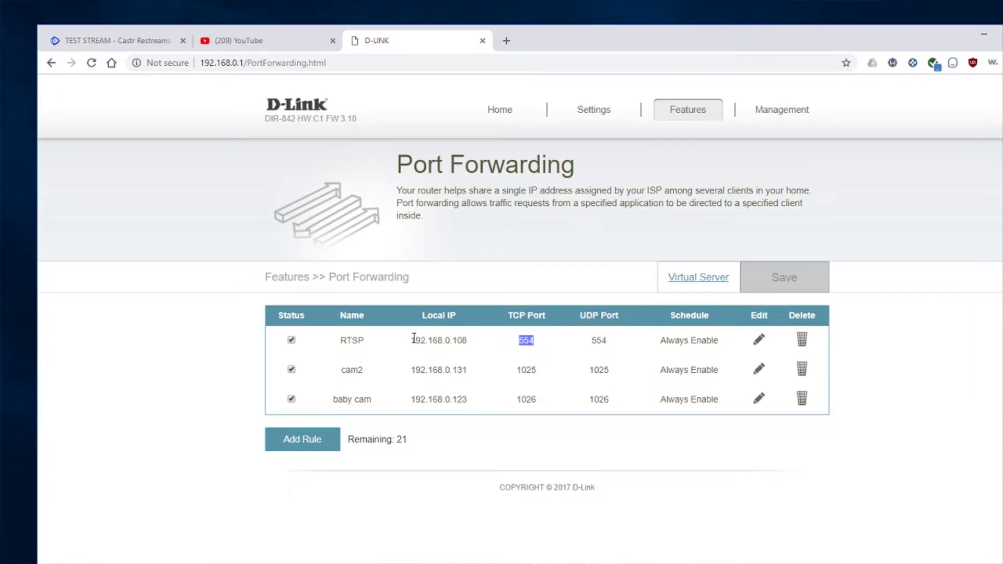
# Step: Verify the RTSP rule: camera IP 192.168.0.108 with TCP and UDP port 554
pyautogui.moveTo(411, 340); pyautogui.dragTo(471, 348)
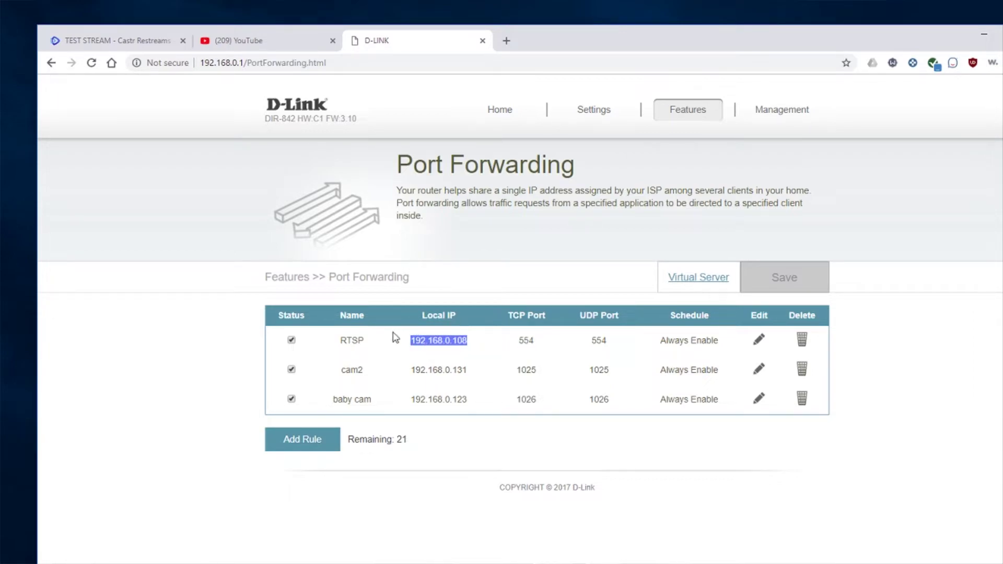
pyautogui.click(412, 340)
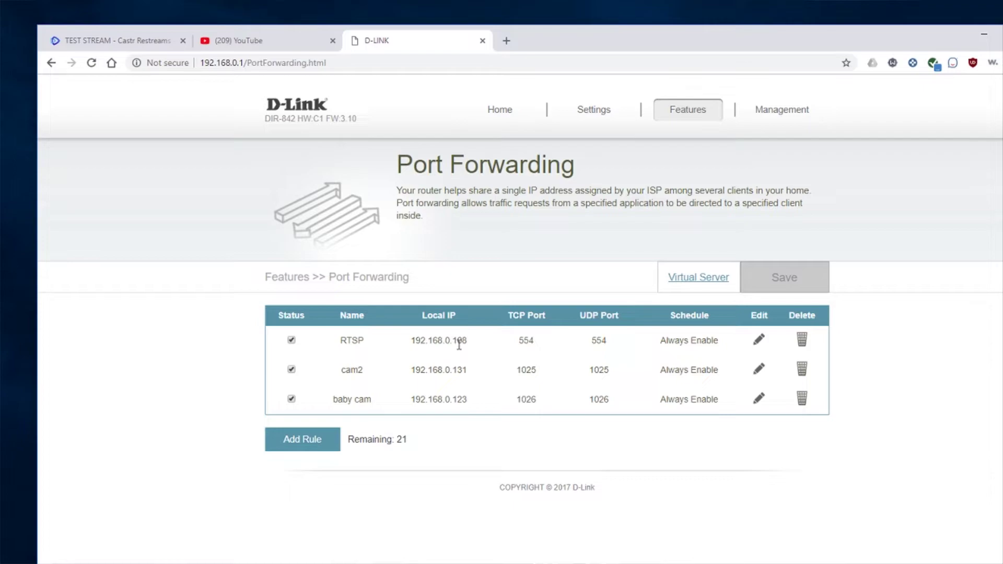
pyautogui.moveTo(467, 342); pyautogui.dragTo(411, 342)
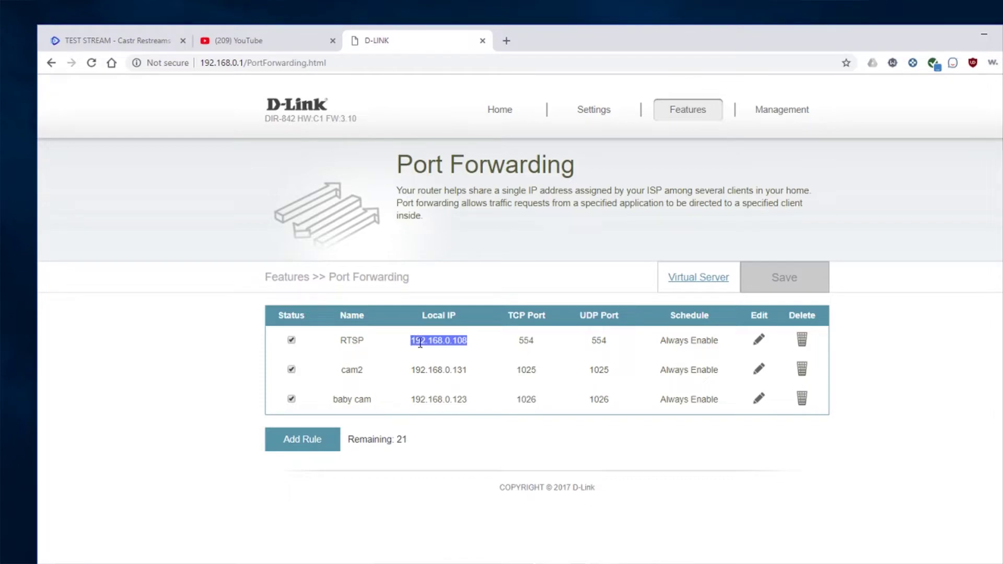
pyautogui.click(472, 344)
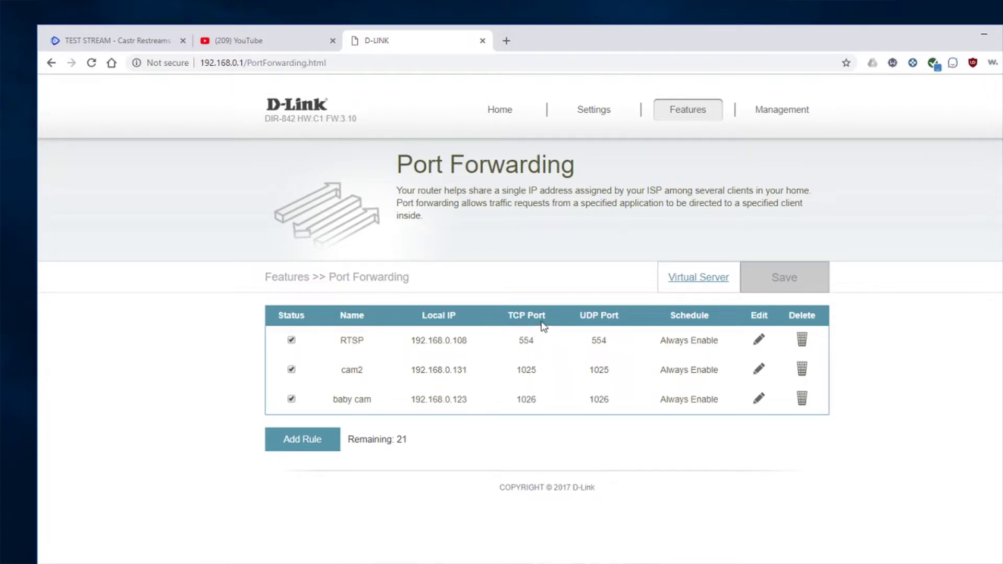
pyautogui.doubleClick(526, 340)
pyautogui.doubleClick(595, 341)
pyautogui.moveTo(411, 341); pyautogui.dragTo(470, 345)
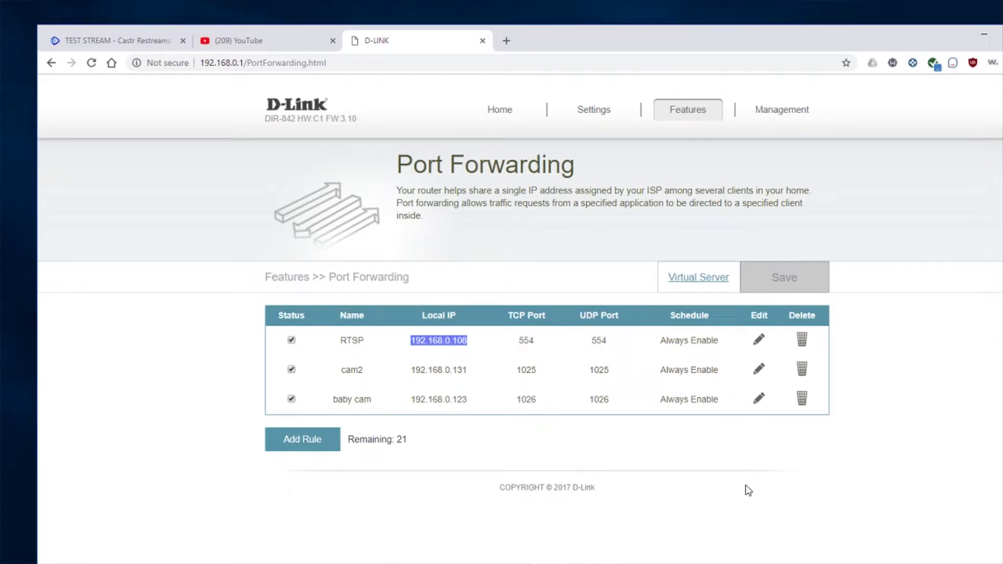
pyautogui.click(892, 491)
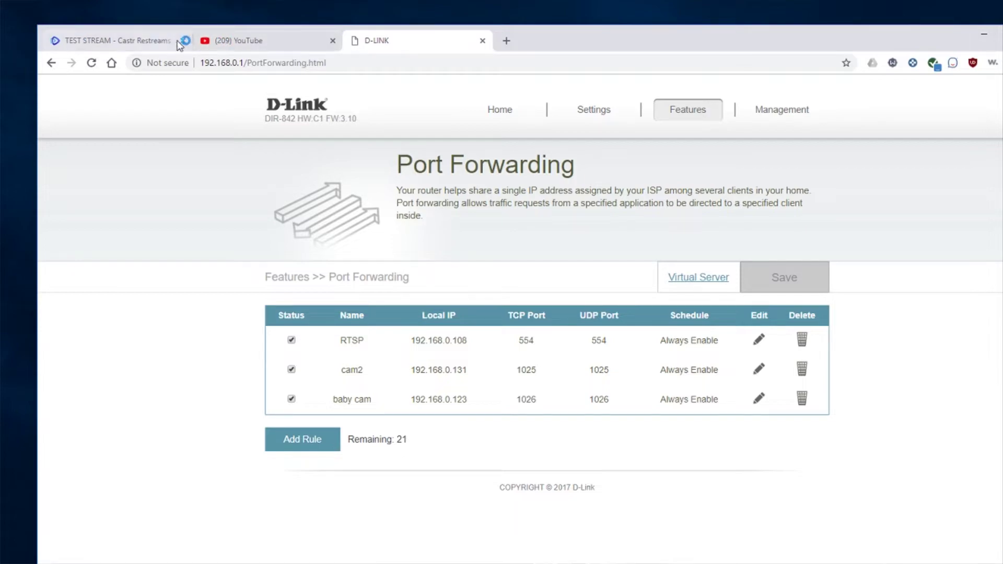
pyautogui.click(134, 42)
pyautogui.scroll(-1, 839, 478)
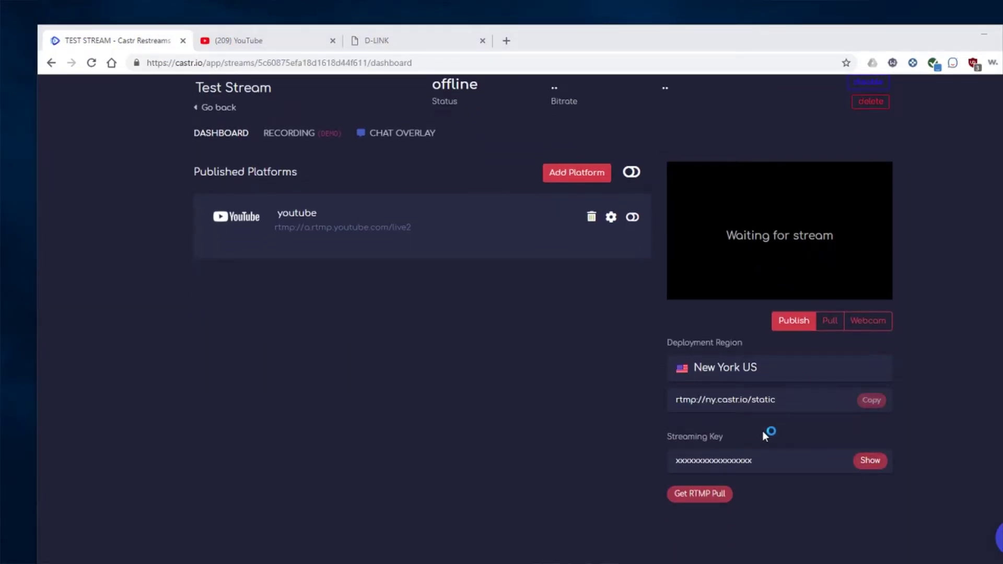
# Step: Switch Test Stream to Pull and paste the camera's RTSP address as its pull source
pyautogui.scroll(-1, 765, 434)
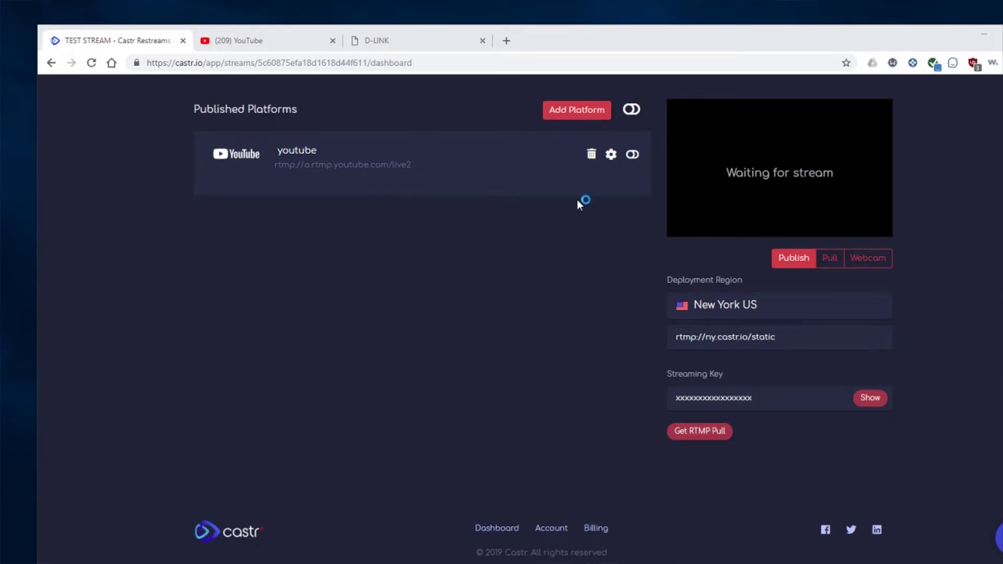
pyautogui.scroll(1, 696, 282)
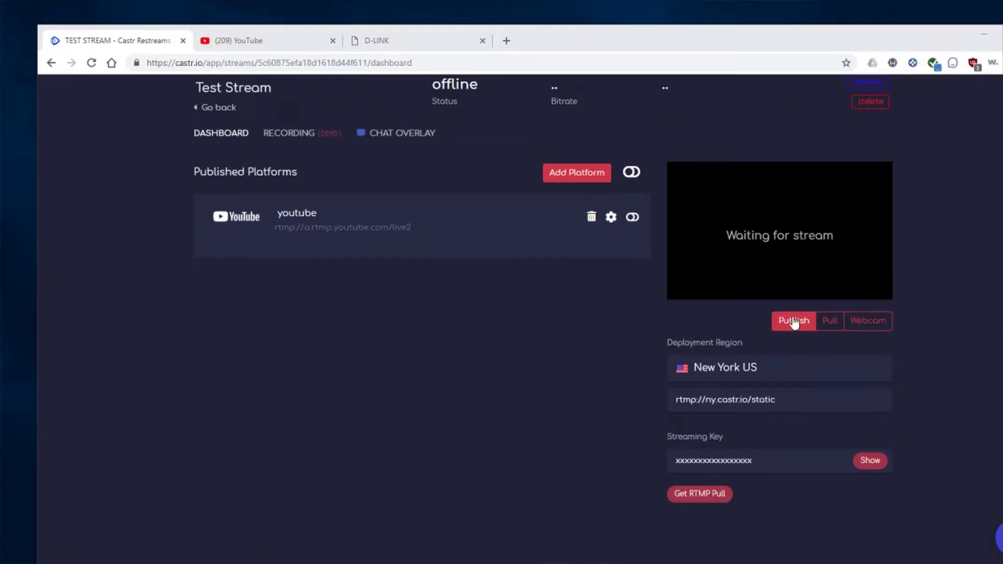
pyautogui.scroll(1, 788, 335)
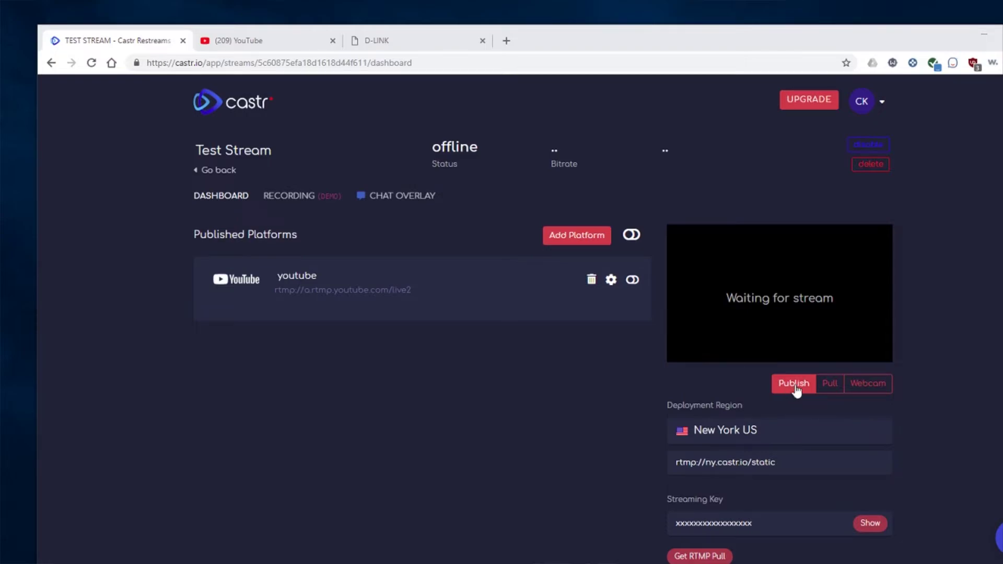
pyautogui.scroll(-1, 804, 386)
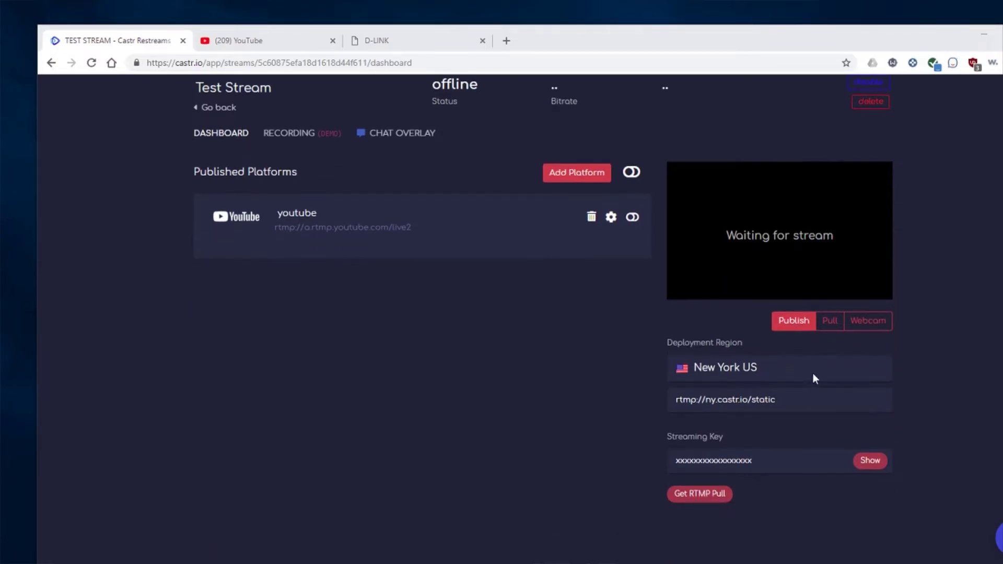
pyautogui.click(835, 324)
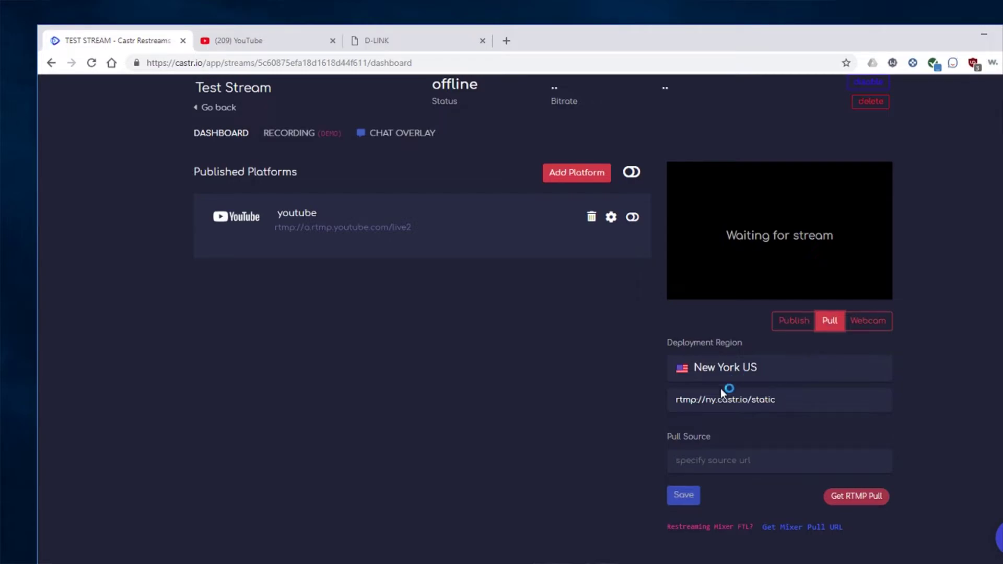
pyautogui.scroll(-1, 700, 410)
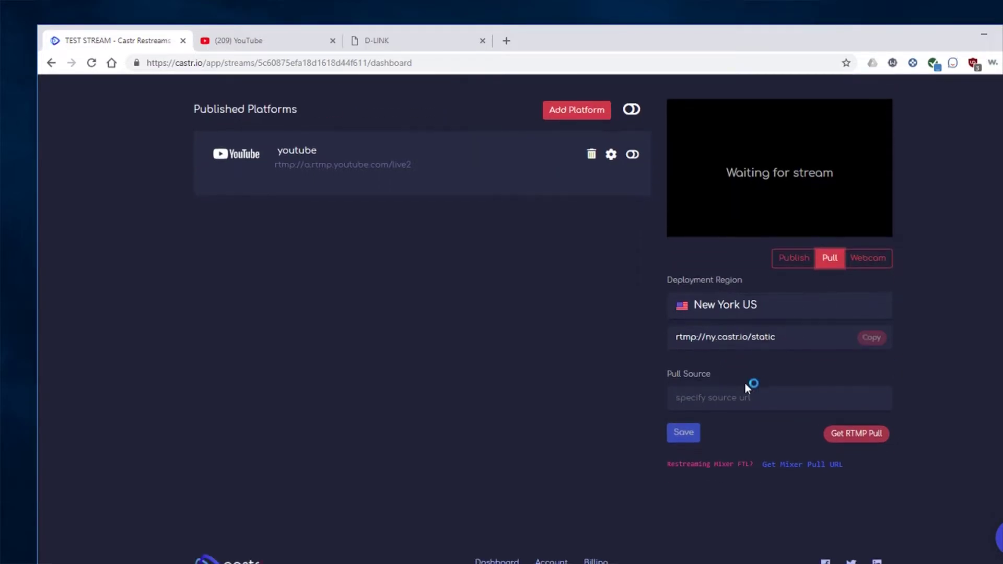
pyautogui.click(685, 398)
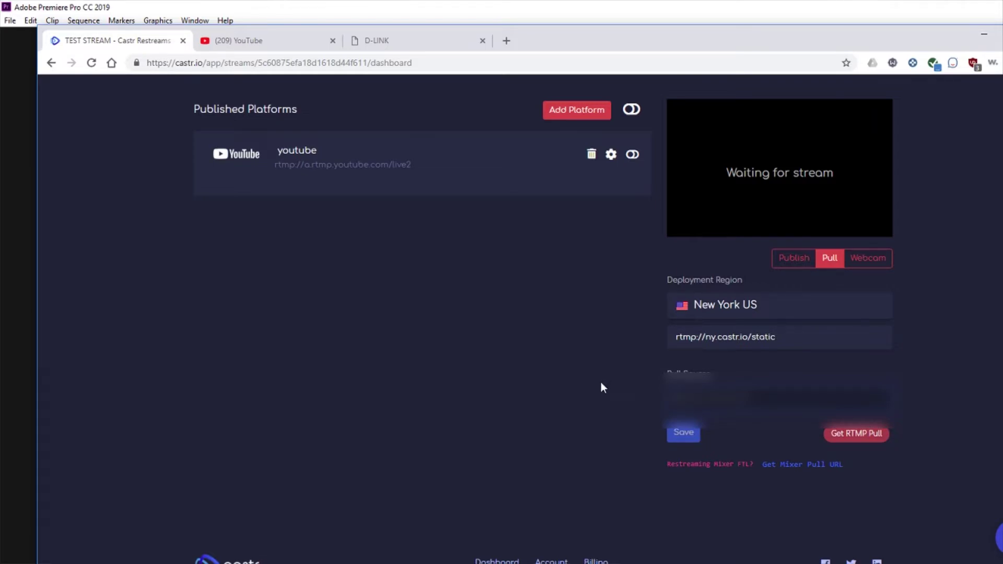
pyautogui.hotkey('ctrl', 'v')
pyautogui.moveTo(820, 398); pyautogui.dragTo(557, 403)
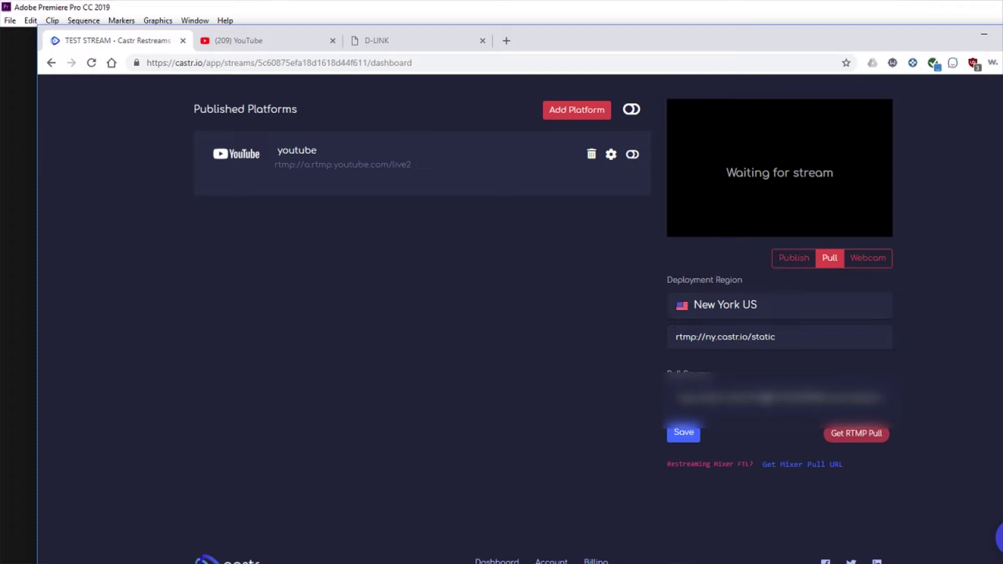
pyautogui.moveTo(772, 398); pyautogui.dragTo(823, 398)
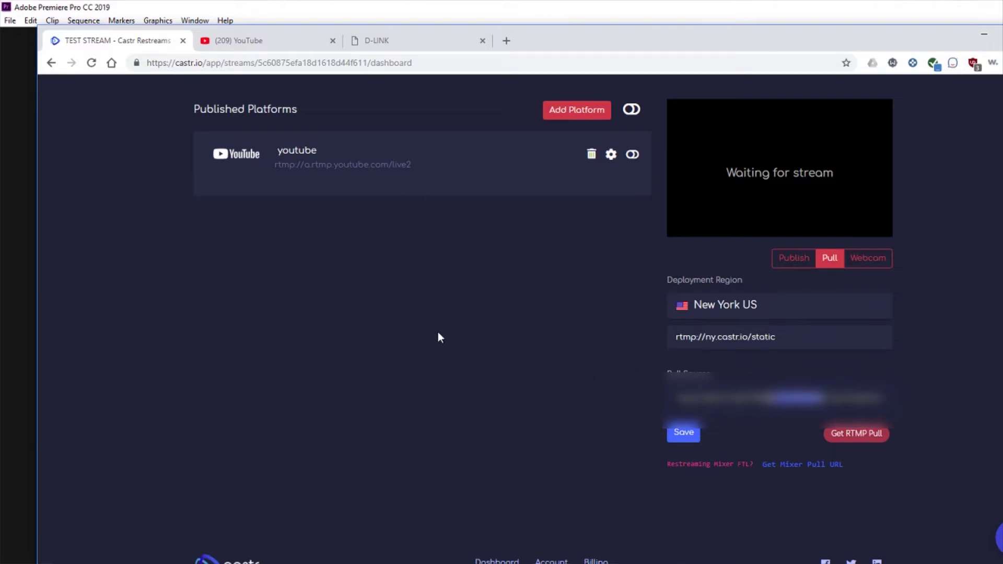
pyautogui.hotkey('ctrl', 't')
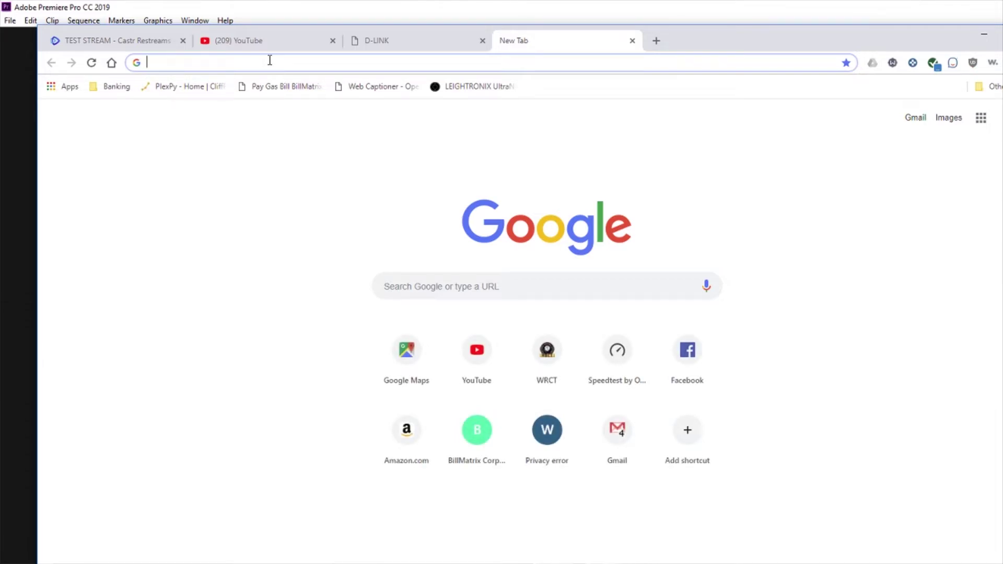
# Step: Search Google for 'whats my ip'
pyautogui.write('whats')
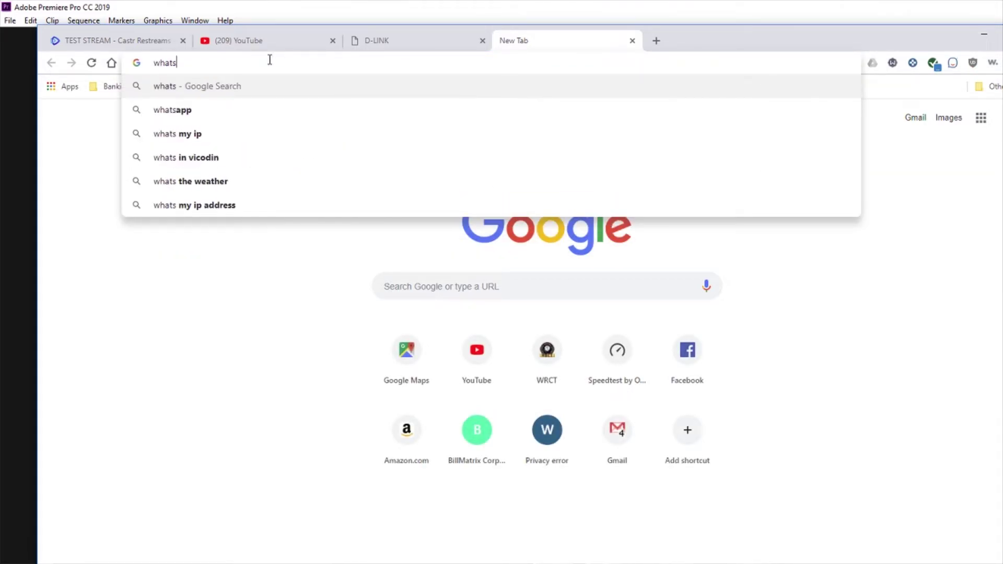
pyautogui.press('Down')
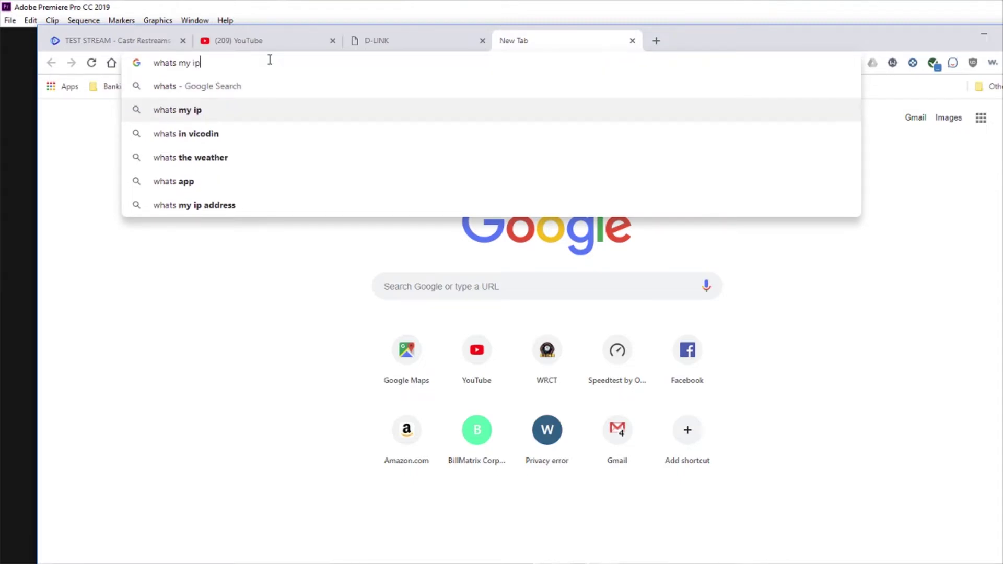
pyautogui.press('Return')
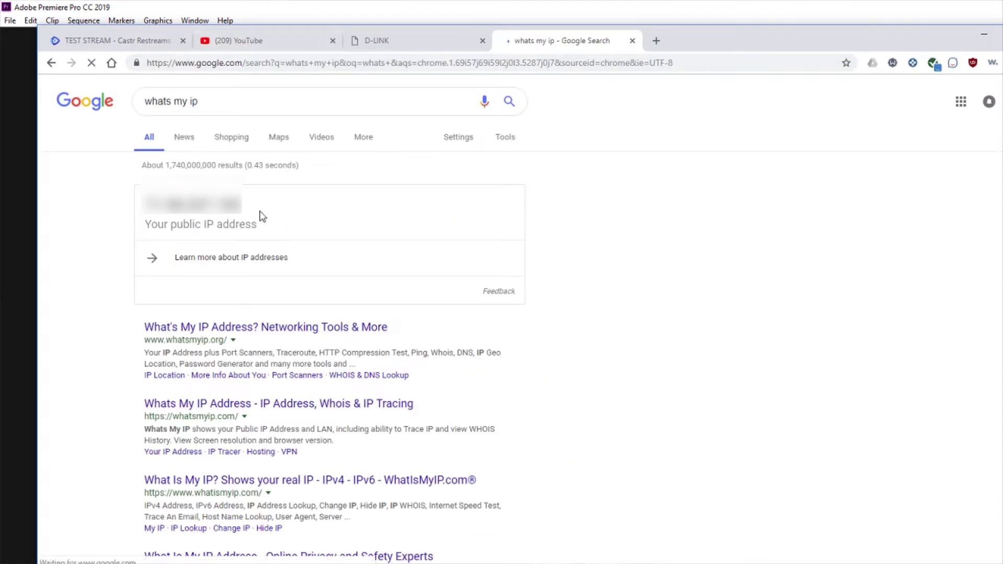
# Step: Select the public IP address shown in the results and return to the Castr dashboard
pyautogui.moveTo(143, 204); pyautogui.dragTo(302, 208)
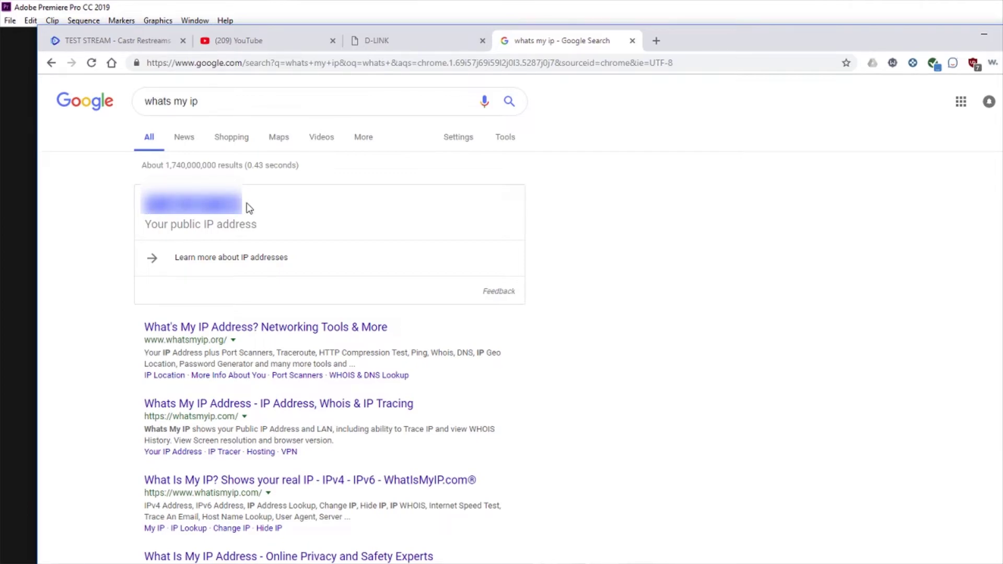
pyautogui.click(248, 208)
pyautogui.moveTo(142, 204); pyautogui.dragTo(241, 209)
pyautogui.click(247, 212)
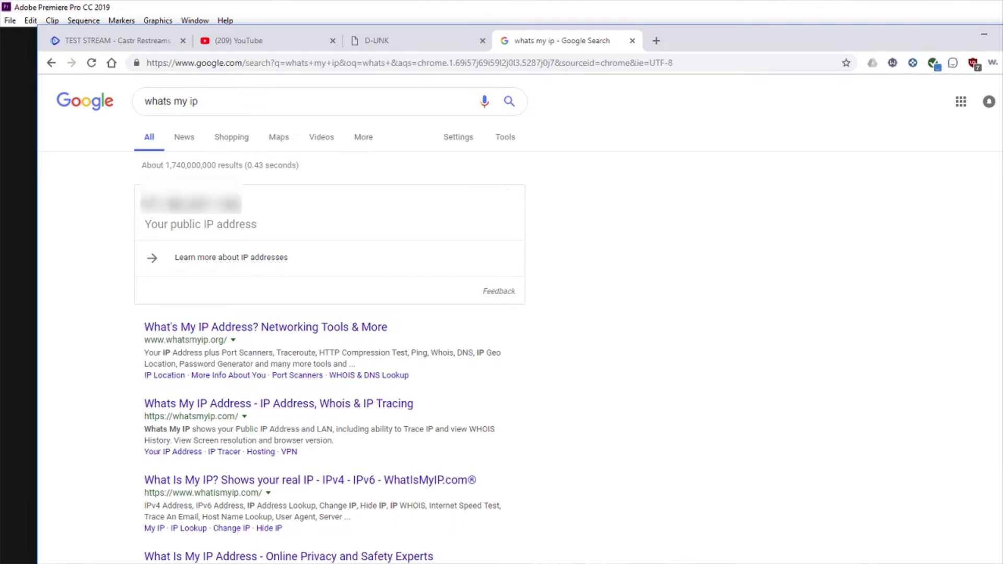
pyautogui.doubleClick(247, 208)
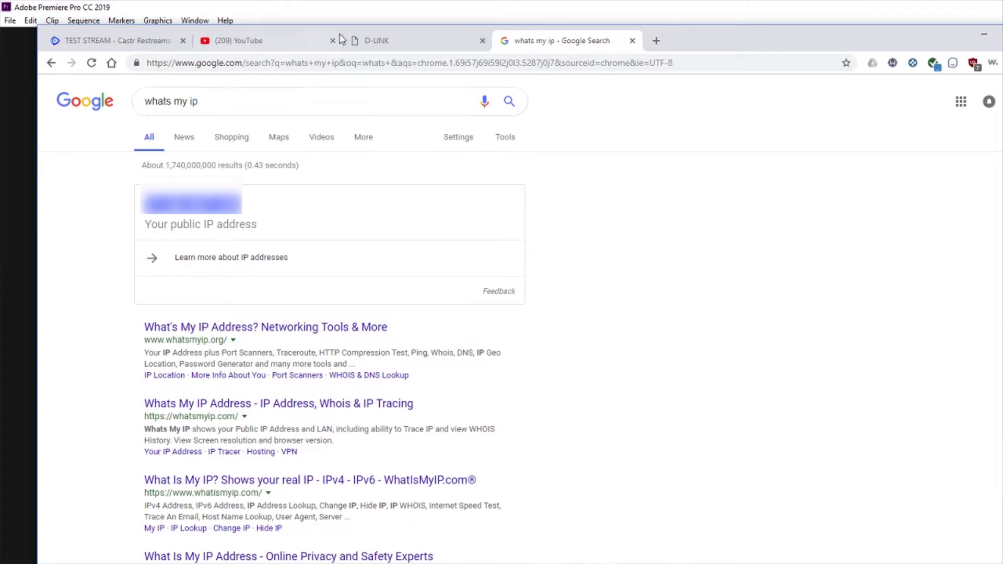
pyautogui.click(107, 42)
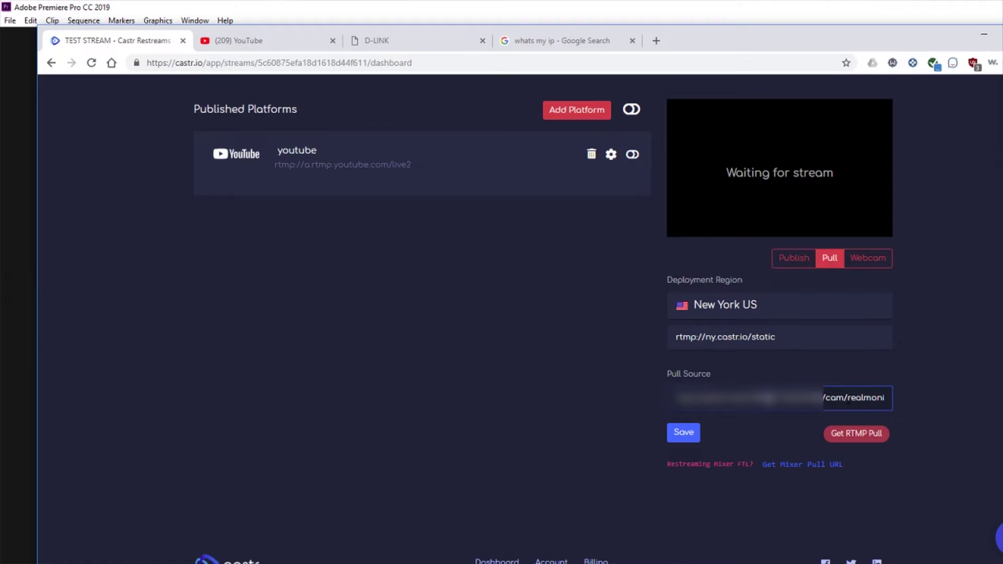
# Step: Change subtype=1 to subtype=0 at the end of the Pull Source URL and save it
pyautogui.hotkey('ctrl', 'a')
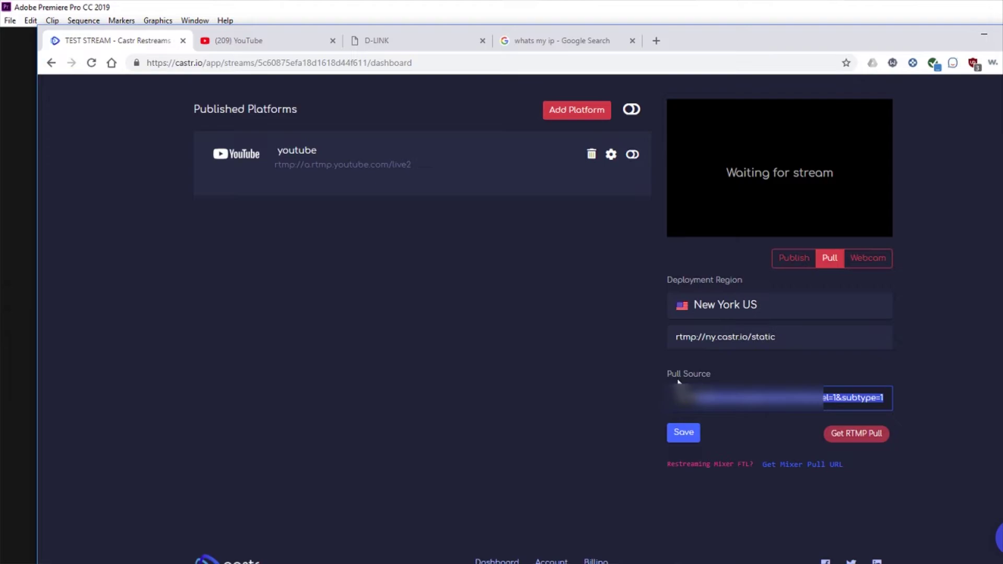
pyautogui.click(878, 399)
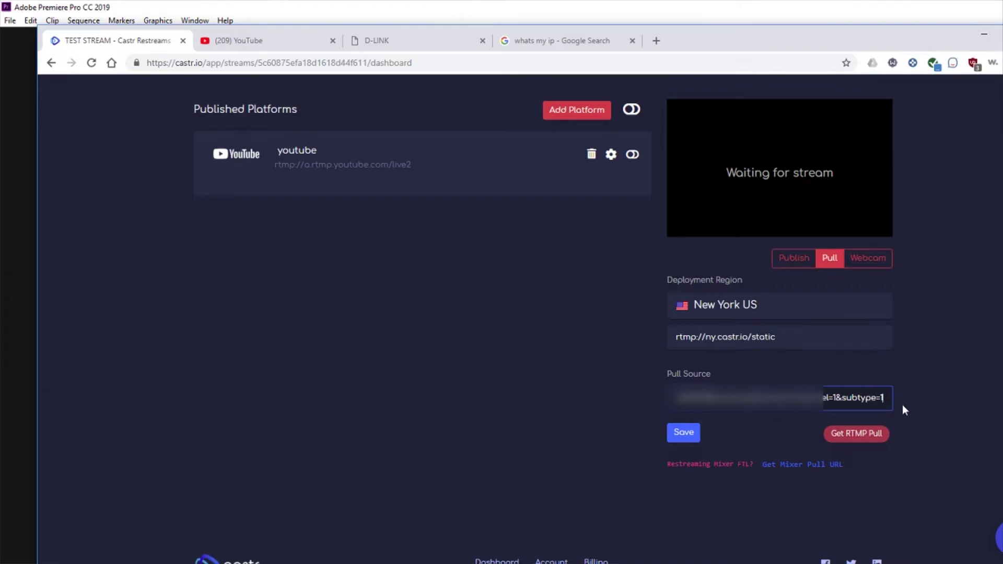
pyautogui.press('BackSpace')
pyautogui.write('0')
pyautogui.press('BackSpace')
pyautogui.write('1')
pyautogui.press('BackSpace')
pyautogui.write('0')
pyautogui.click(685, 437)
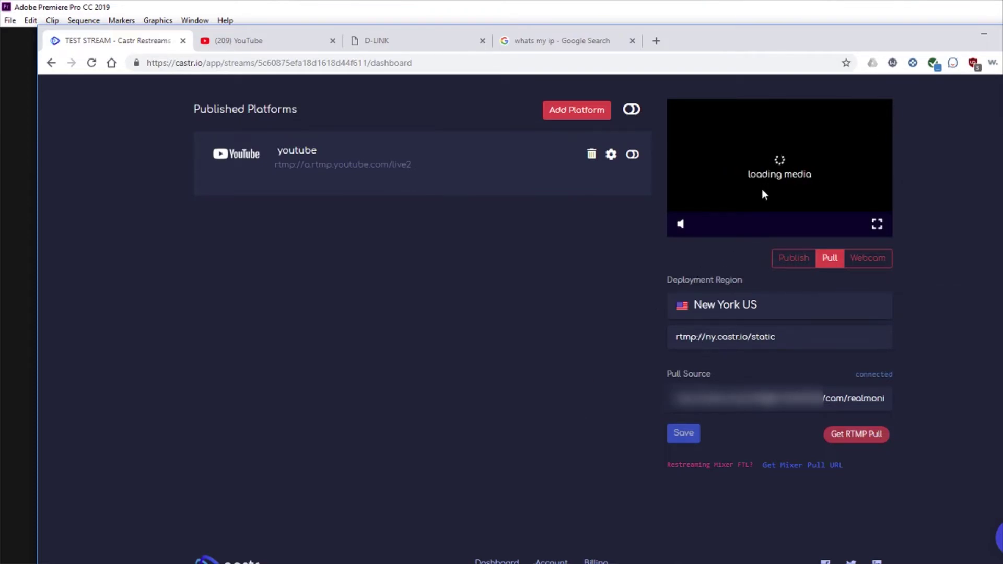
# Step: Enable Test Stream's YouTube restream destination, then go to the YouTube tab
pyautogui.scroll(1, 479, 335)
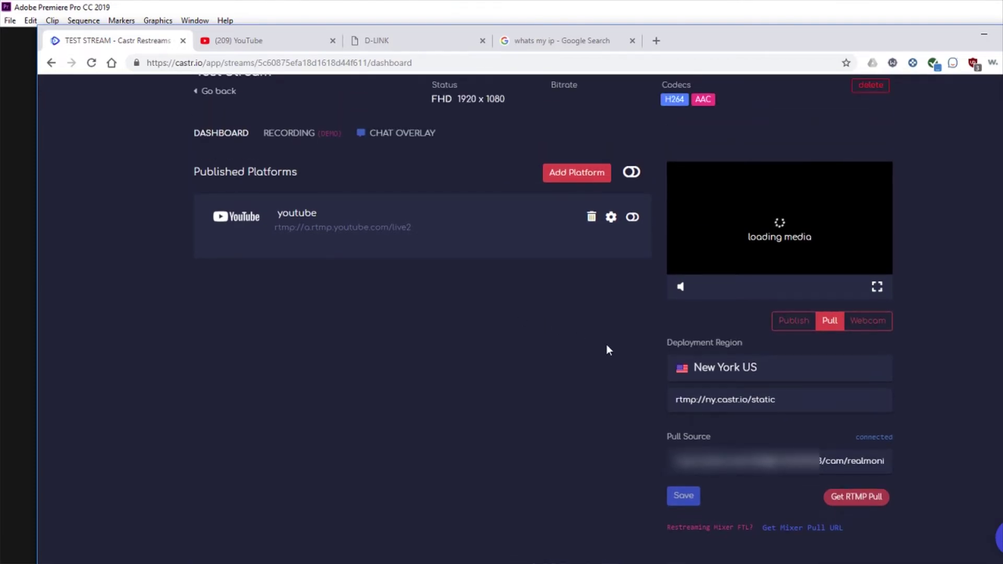
pyautogui.scroll(1, 607, 344)
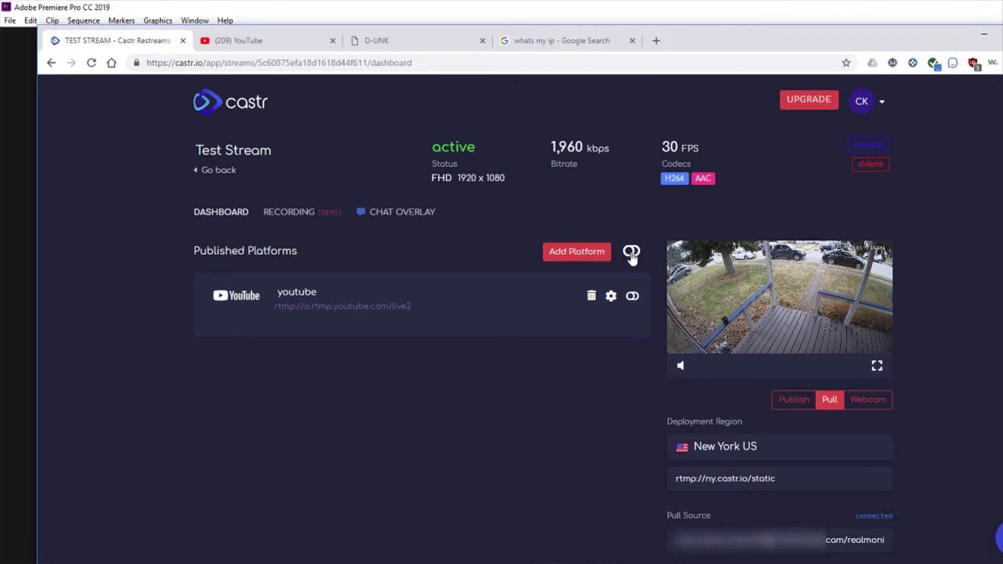
pyautogui.click(631, 252)
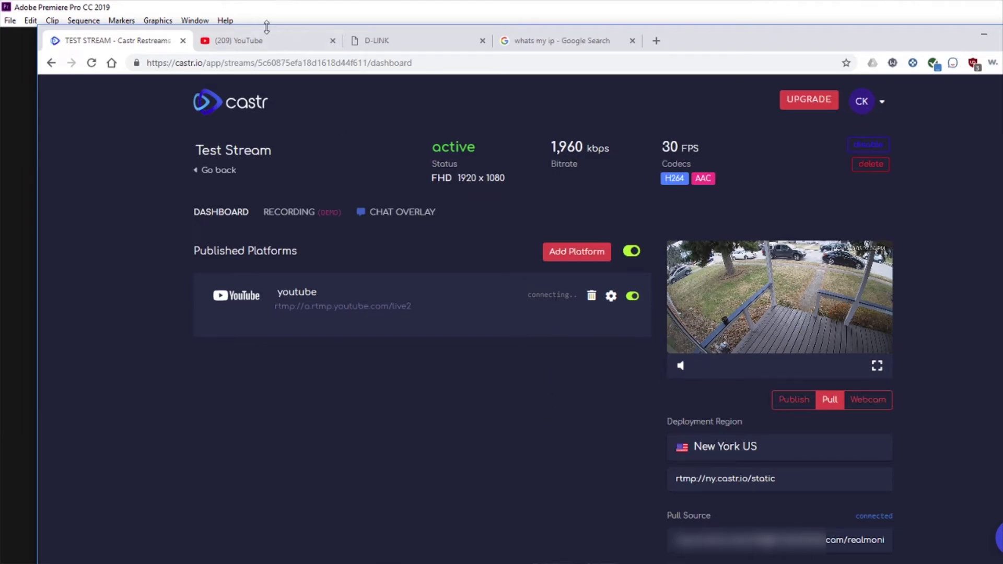
pyautogui.click(258, 42)
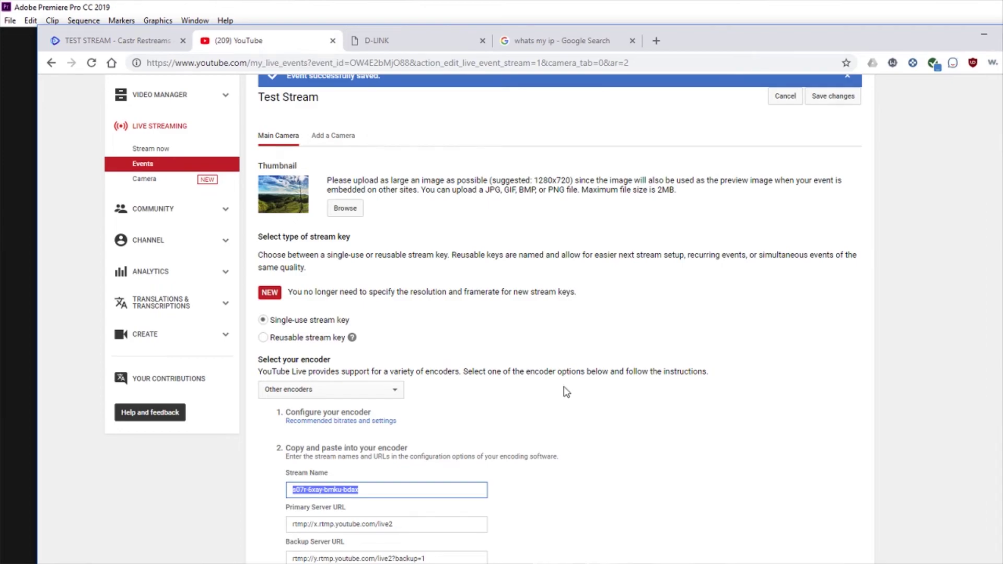
# Step: Save the Test Stream event settings and open its Live Control Room
pyautogui.scroll(1, 577, 287)
pyautogui.click(835, 159)
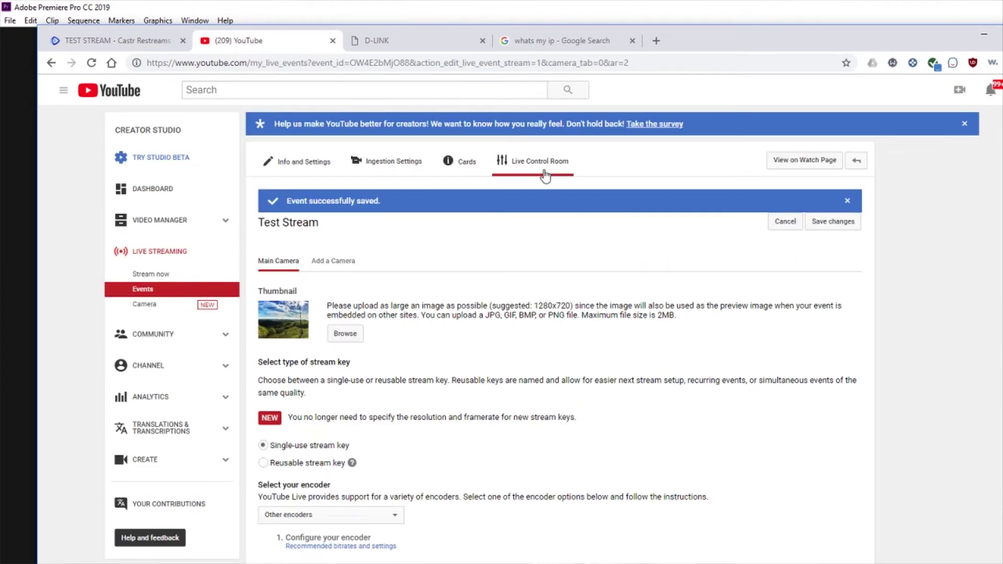
pyautogui.click(535, 166)
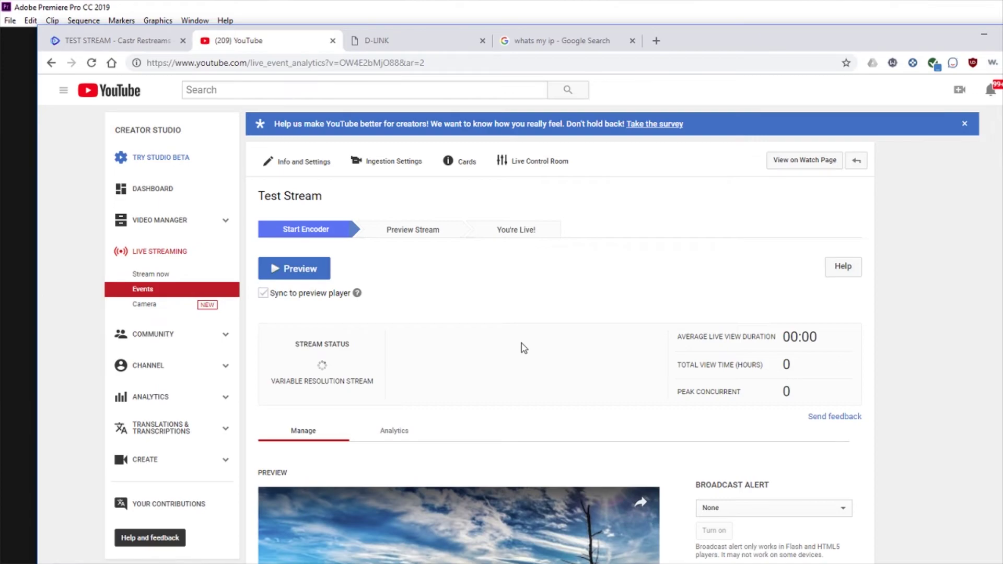
pyautogui.scroll(-1, 522, 344)
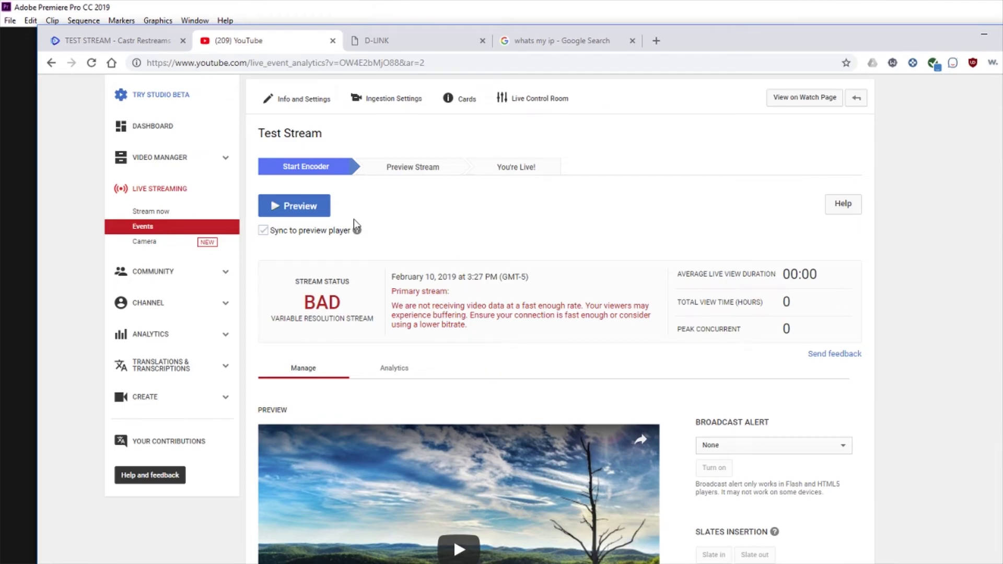
pyautogui.scroll(-1, 360, 263)
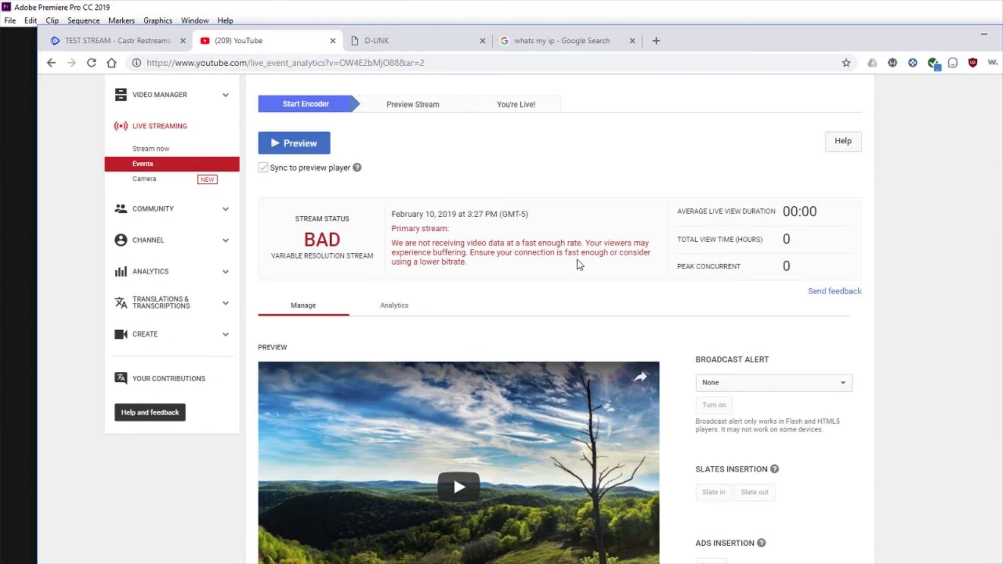
pyautogui.scroll(-1, 496, 261)
pyautogui.scroll(2, 506, 242)
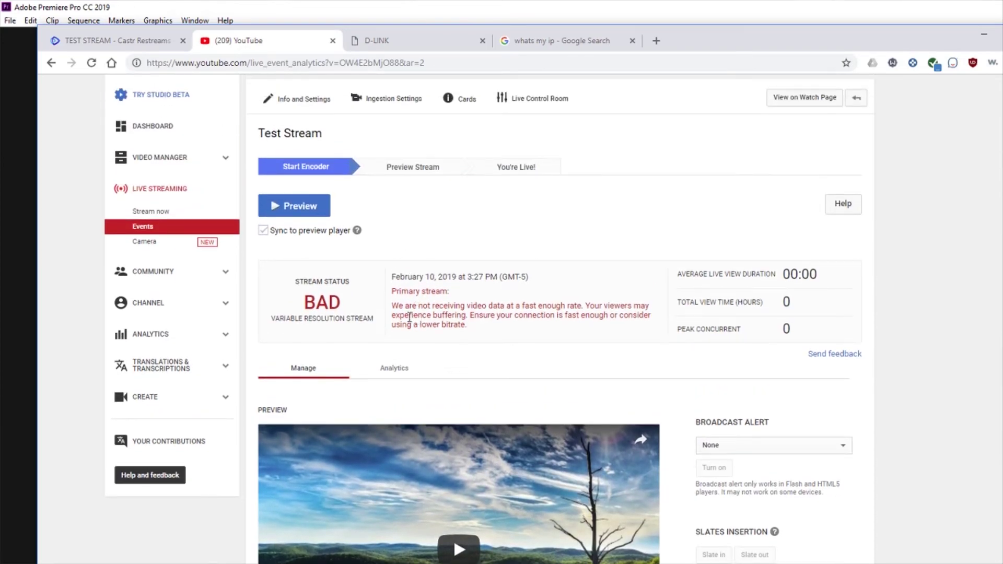
# Step: Start and confirm the preview, then start streaming and confirm going live
pyautogui.click(300, 214)
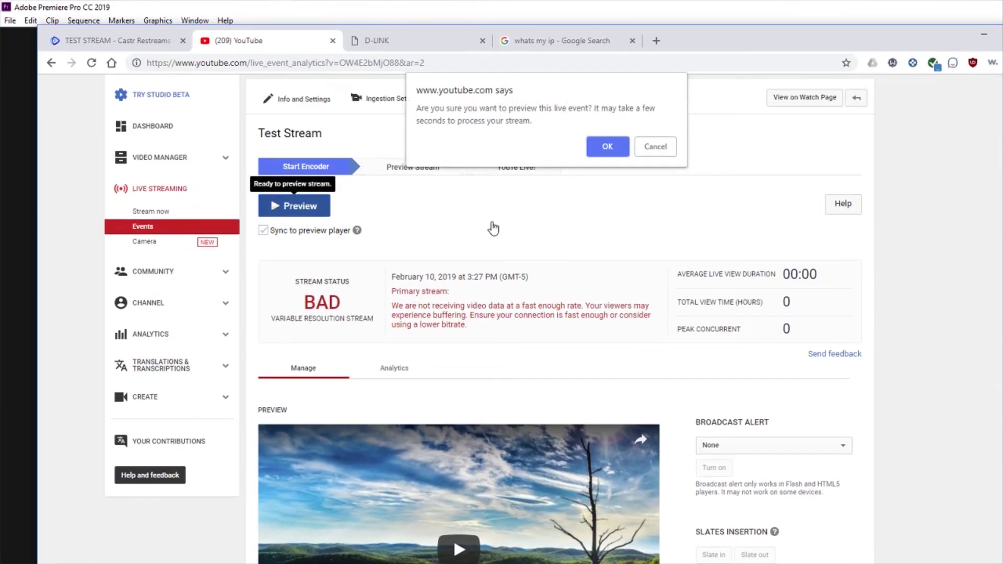
pyautogui.click(607, 147)
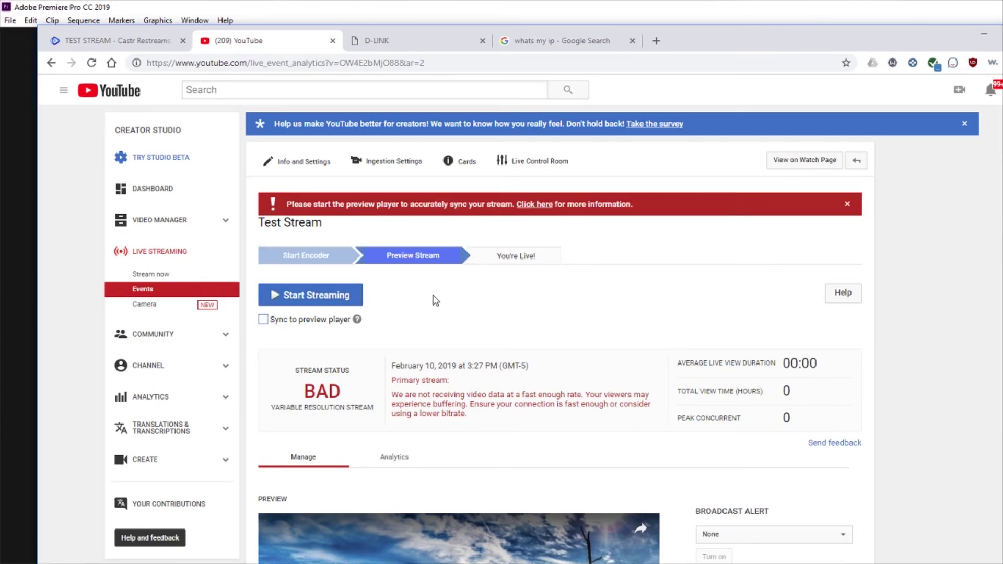
pyautogui.click(308, 301)
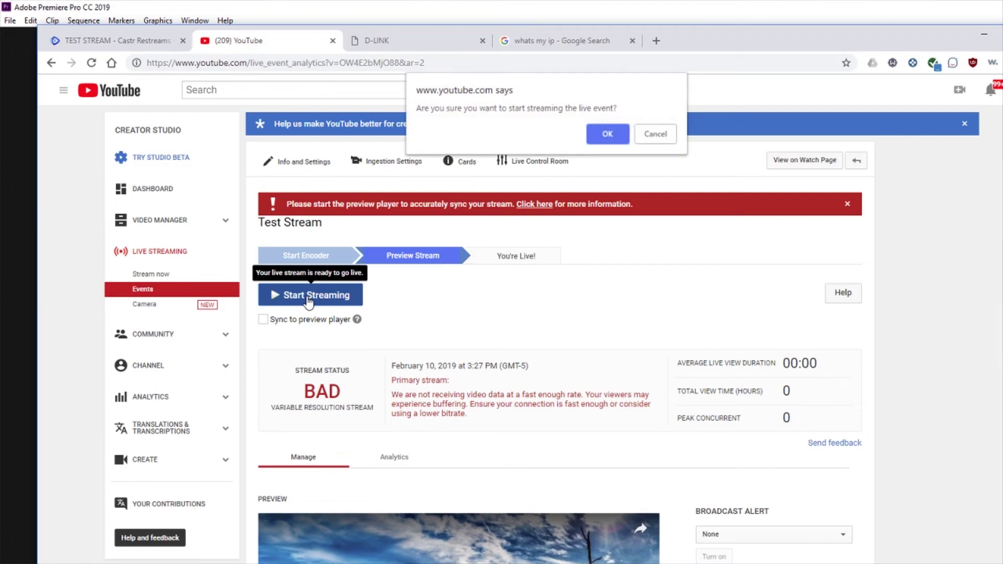
pyautogui.click(611, 134)
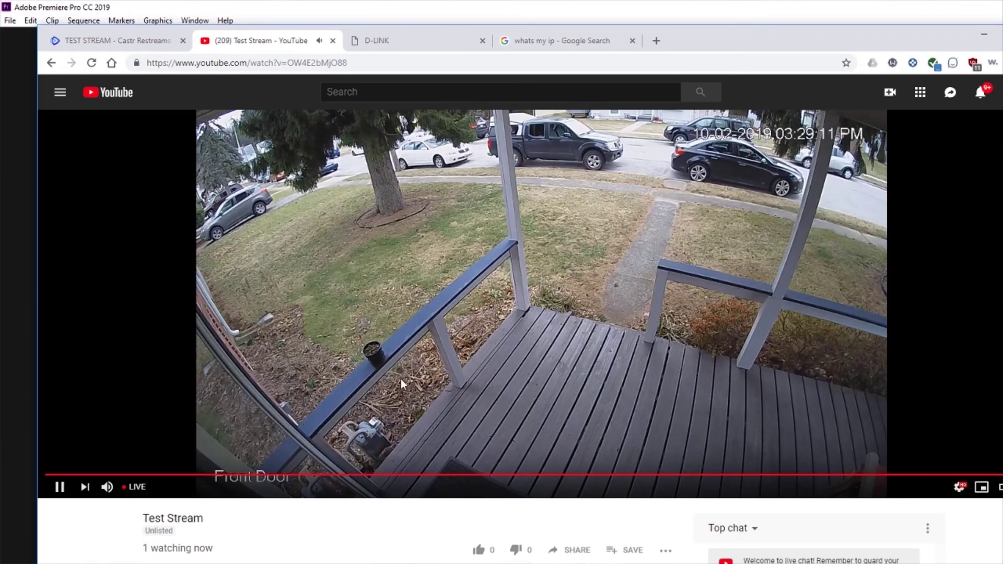
# Step: Rewind the live broadcast through earlier footage on the progress bar, then jump near the live point
pyautogui.click(393, 475)
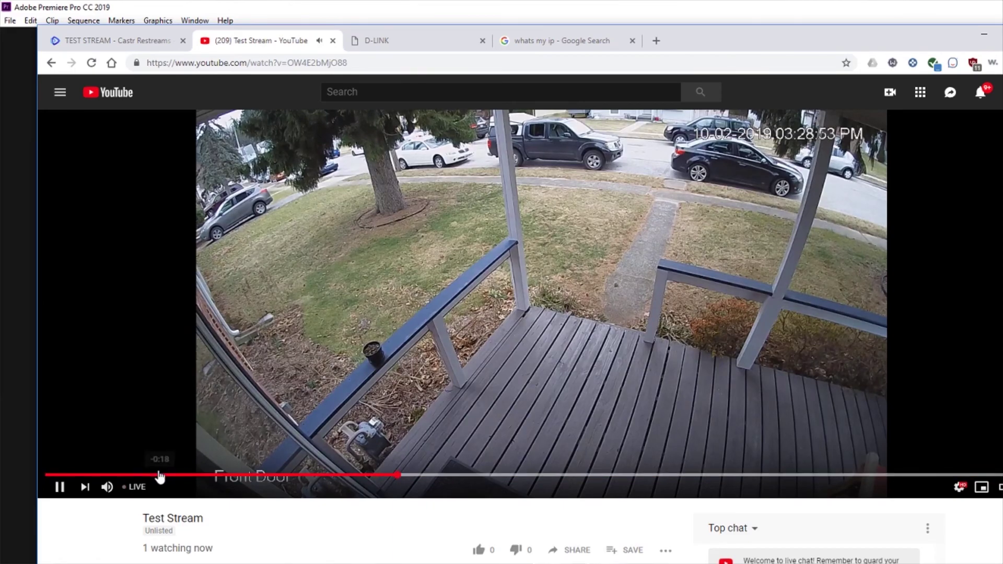
pyautogui.click(159, 476)
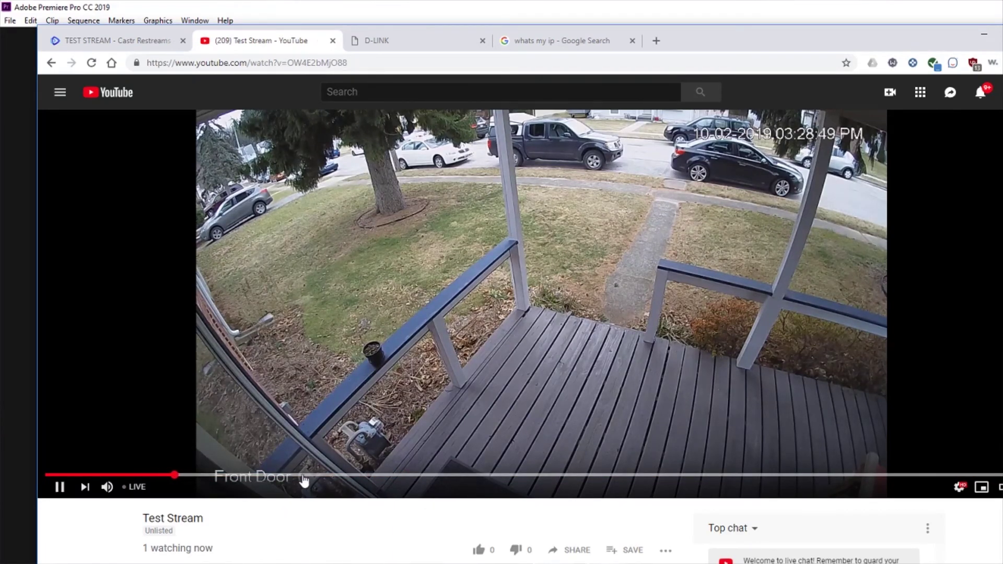
pyautogui.click(130, 475)
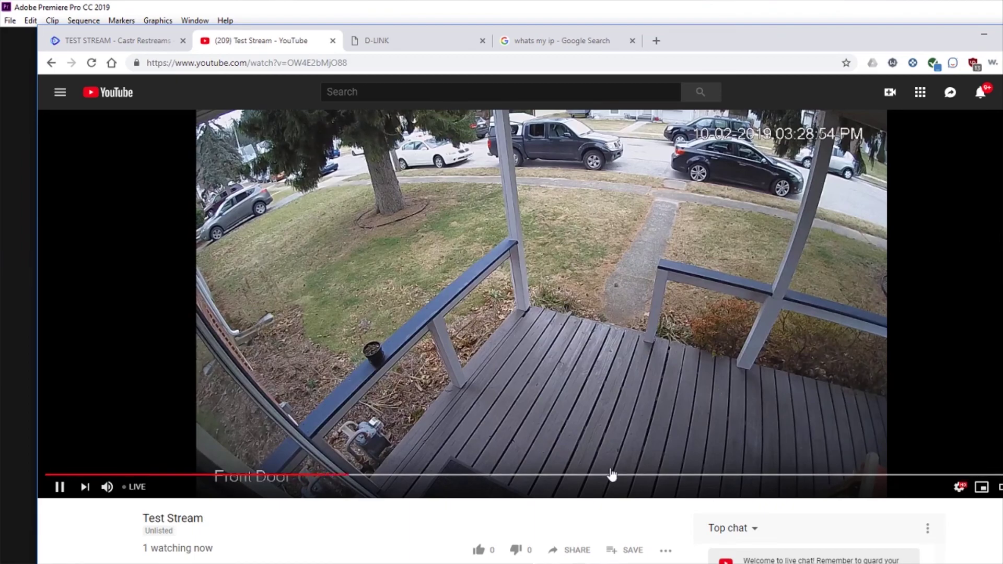
pyautogui.click(631, 475)
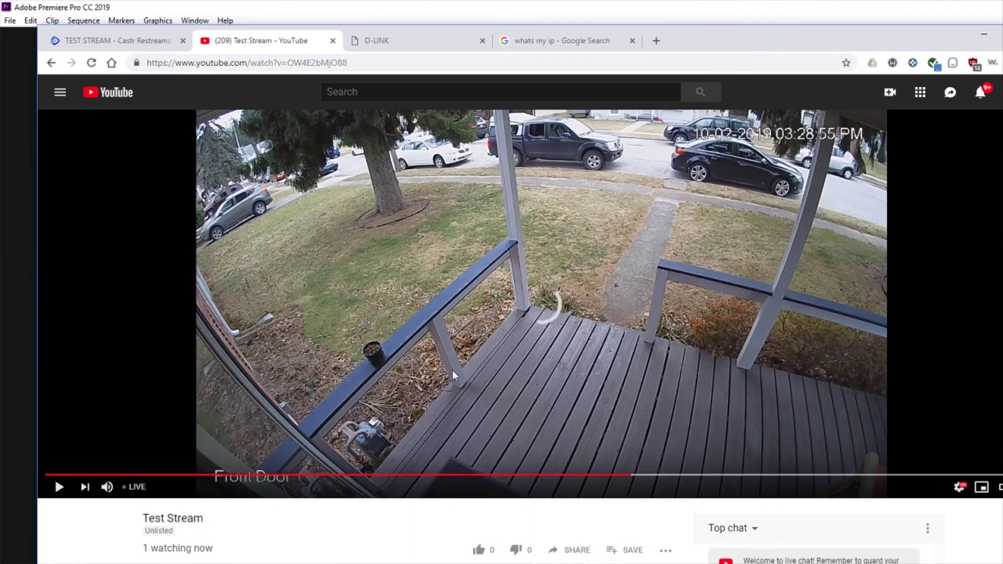